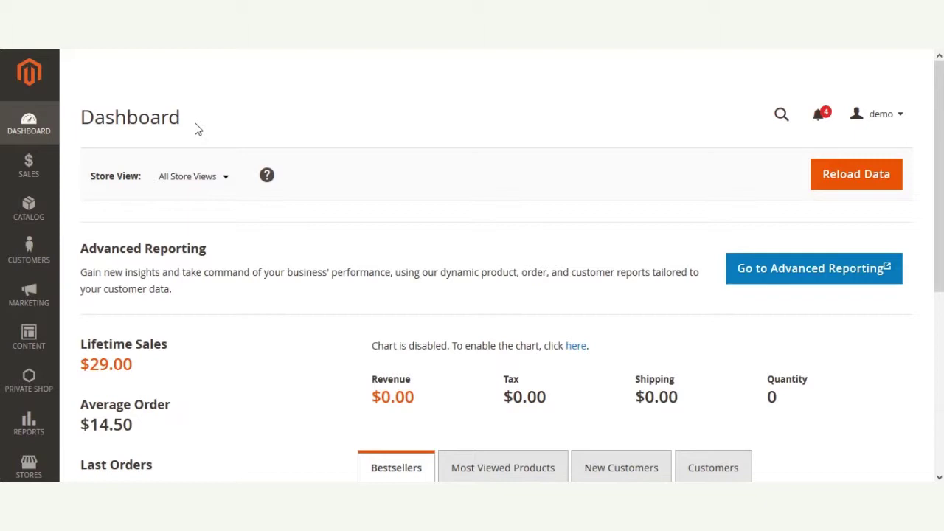
# Step: Open the private group management list of the Private Shop extension
pyautogui.click(34, 387)
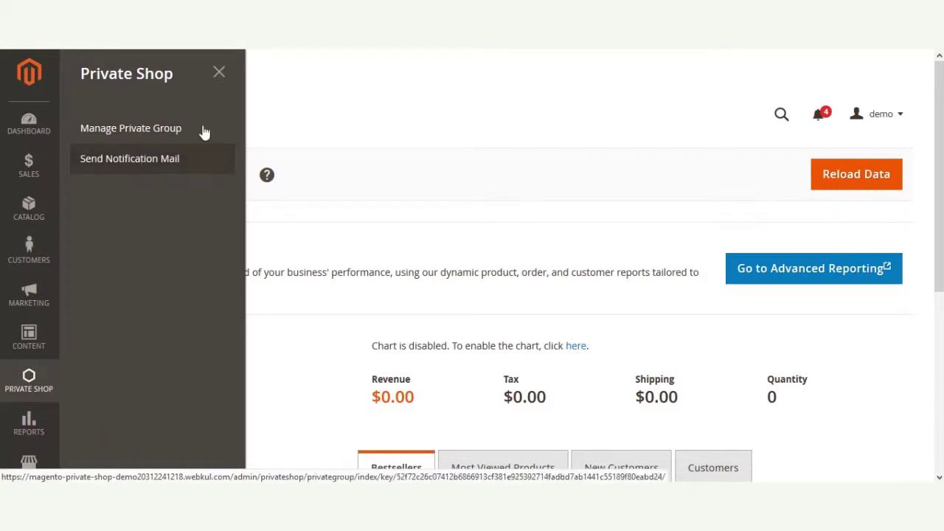
pyautogui.click(219, 74)
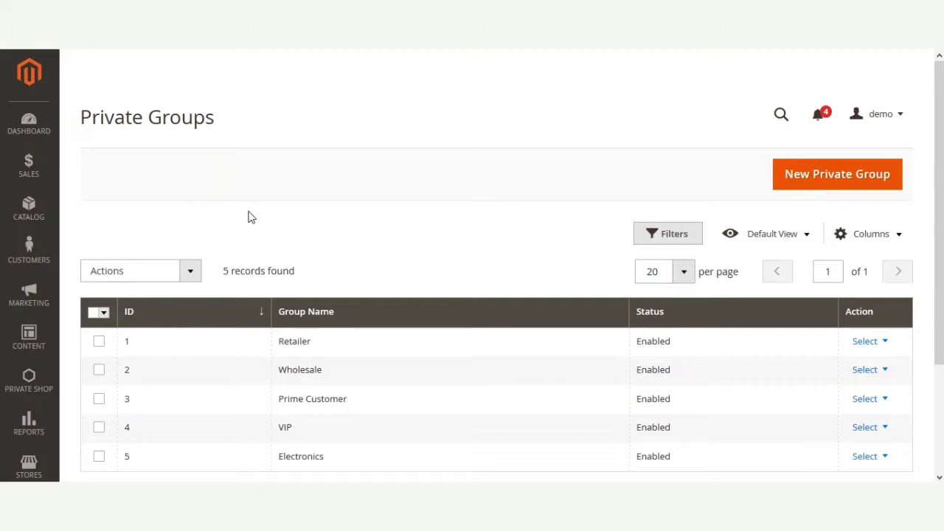
# Step: Examine the bulk actions for private groups and the individual actions offered for the Retailer group
pyautogui.click(189, 271)
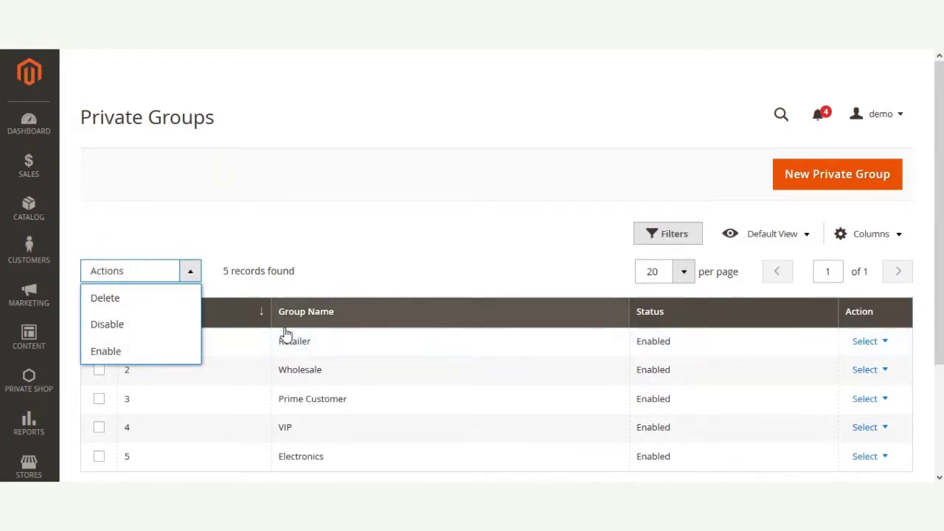
pyautogui.click(890, 252)
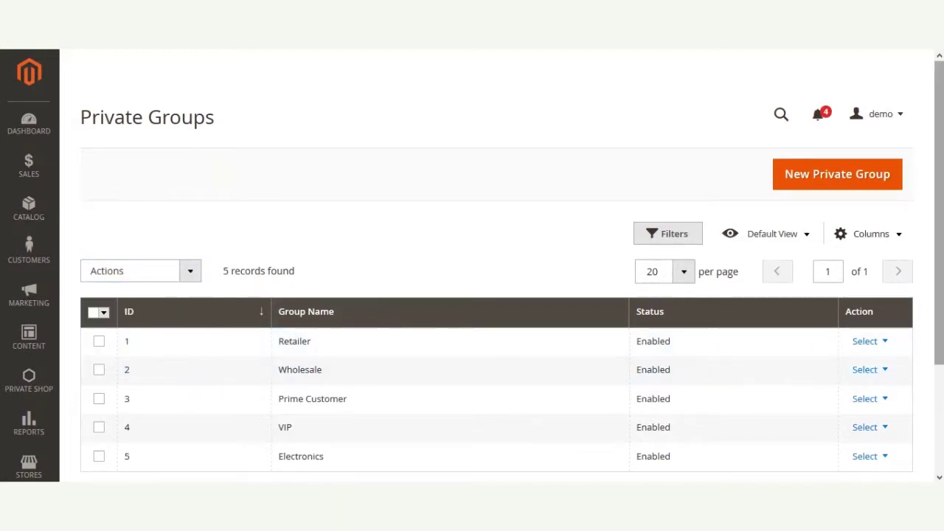
pyautogui.moveTo(941, 251); pyautogui.dragTo(941, 333)
pyautogui.scroll(2, 941, 334)
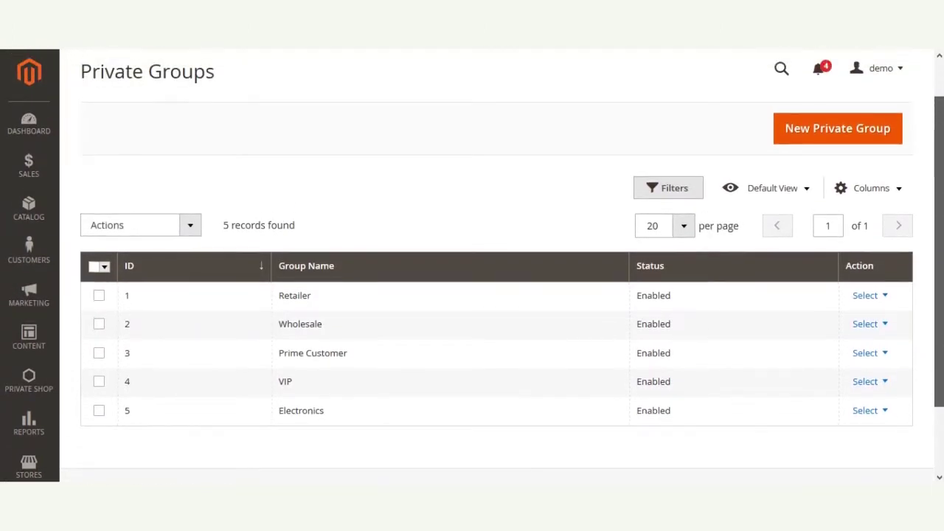
pyautogui.click(883, 298)
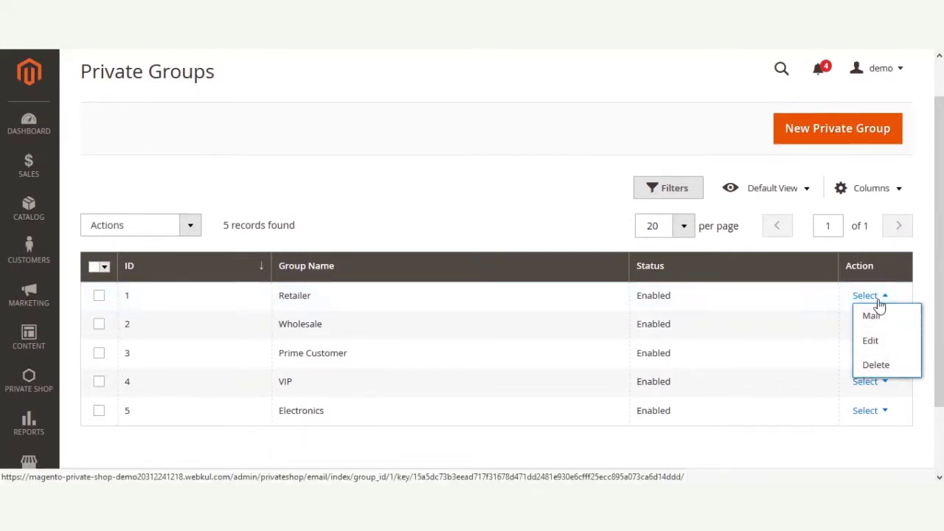
pyautogui.click(875, 267)
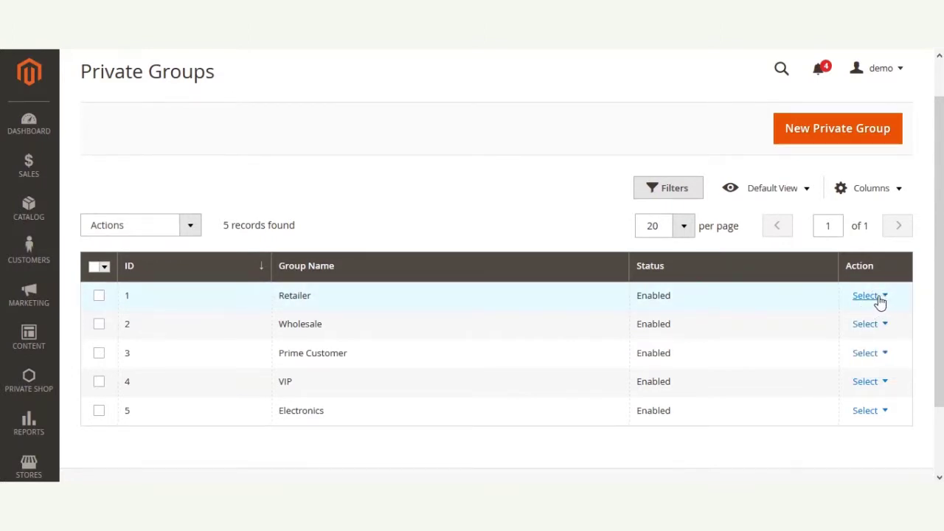
# Step: Create and save a new private group named "Foodies" with its status enabled
pyautogui.click(837, 139)
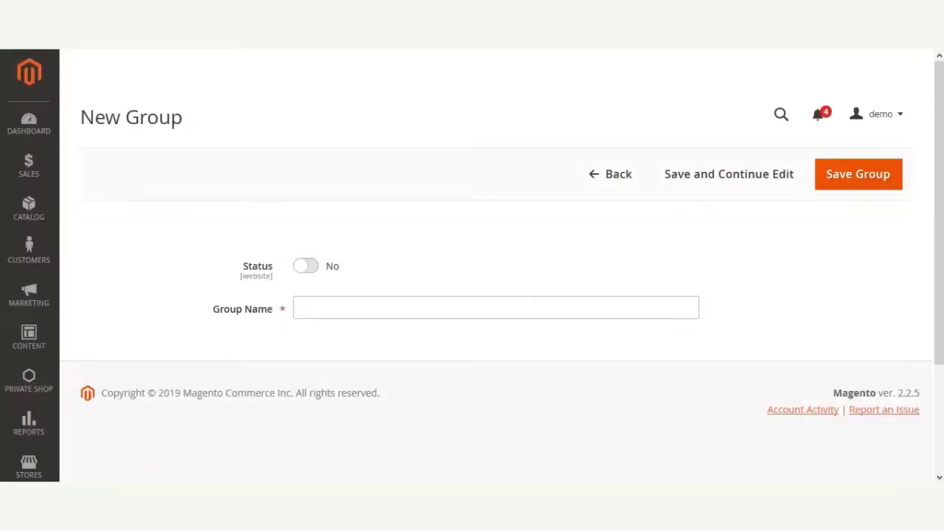
pyautogui.click(310, 270)
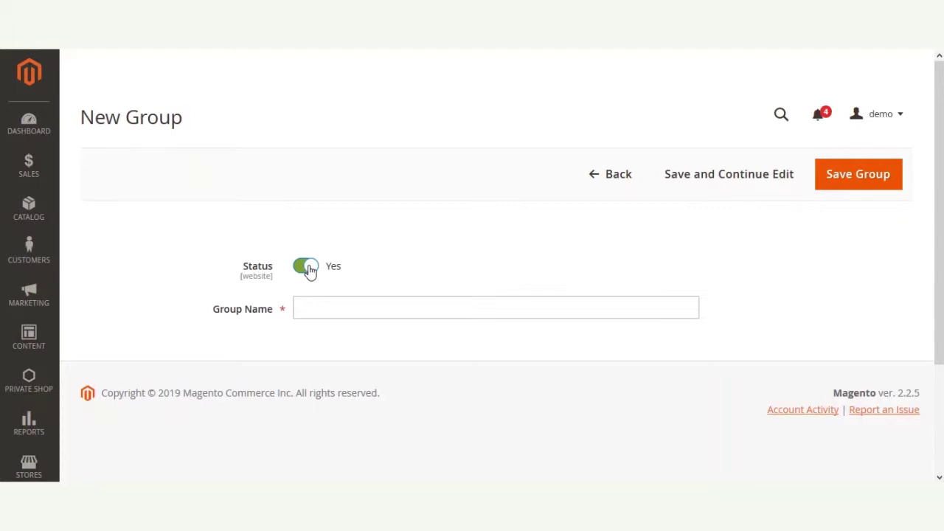
pyautogui.click(309, 300)
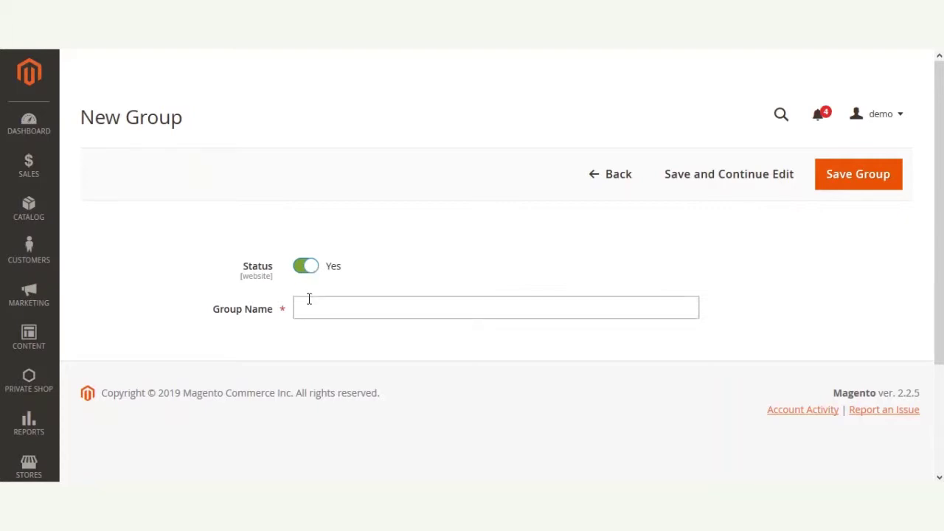
pyautogui.write('Foodies')
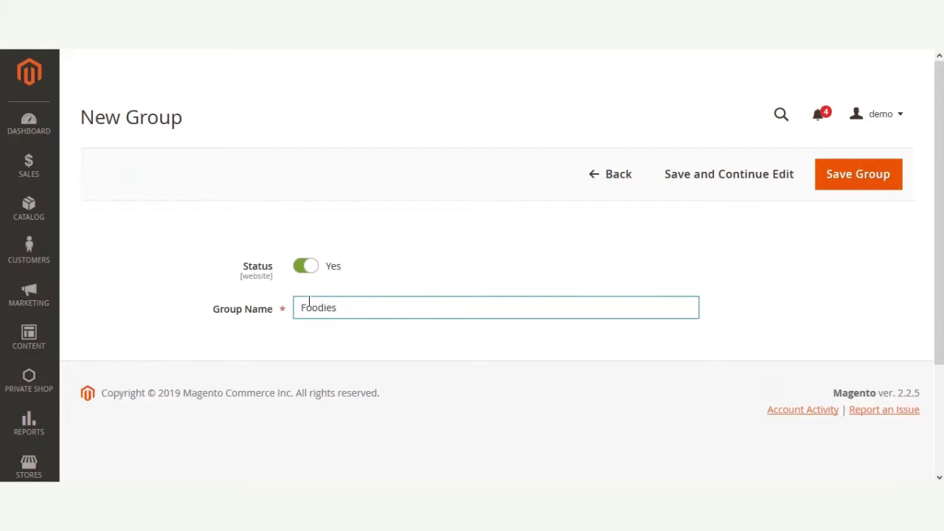
pyautogui.click(840, 172)
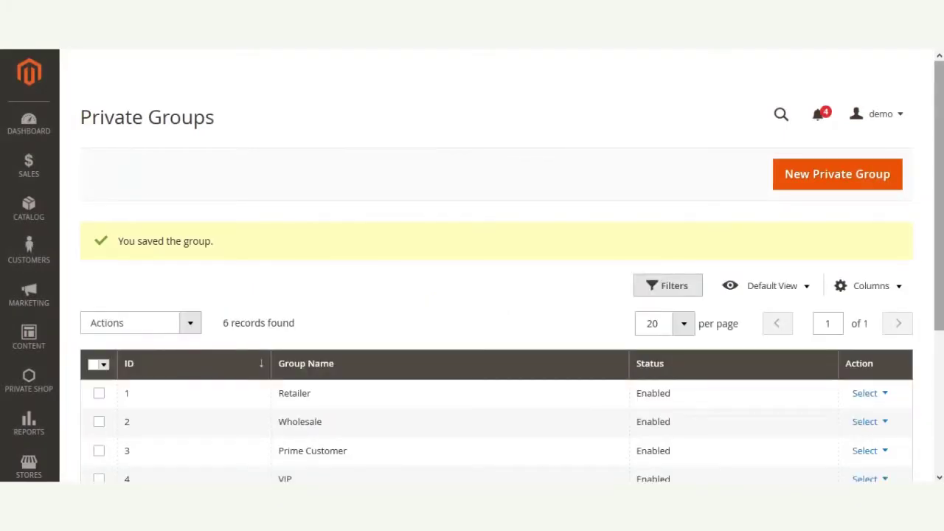
# Step: Disable the Foodies group through the bulk actions of the private group list
pyautogui.scroll(-2, 472, 345)
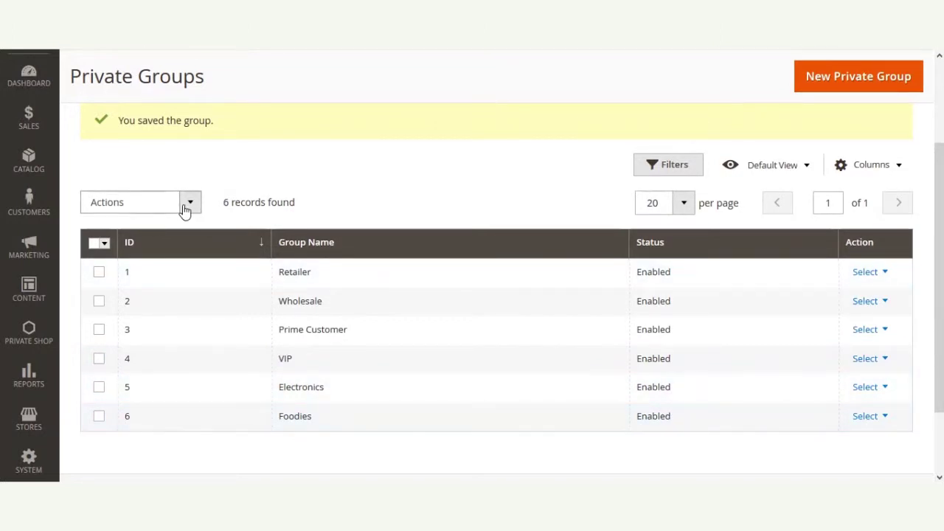
pyautogui.click(99, 416)
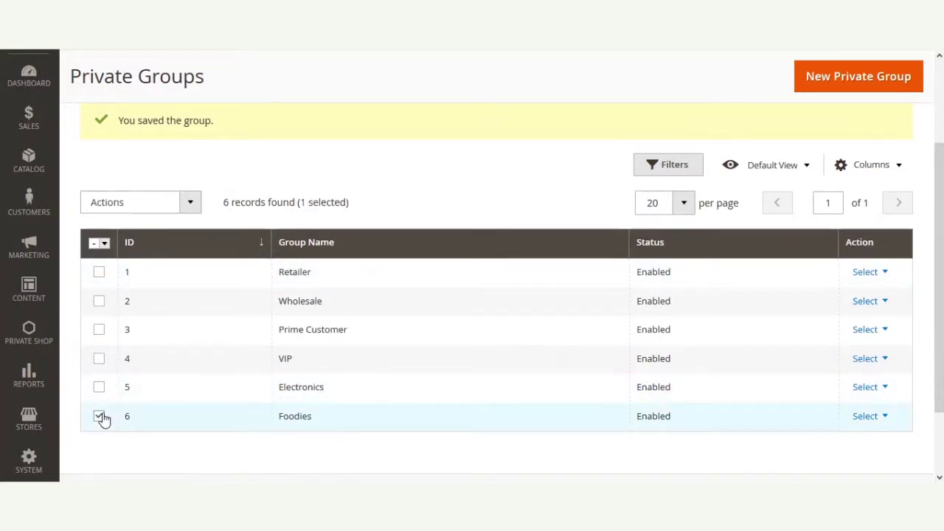
pyautogui.click(187, 202)
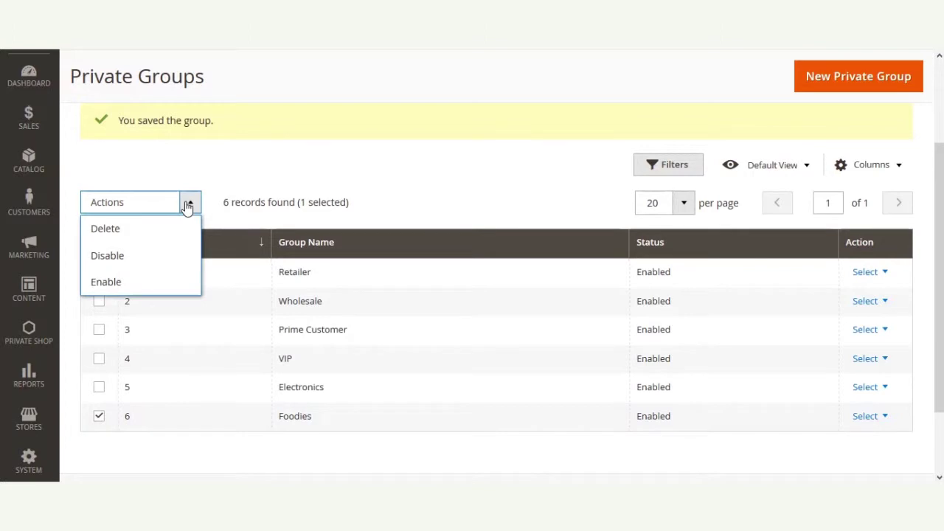
pyautogui.click(149, 258)
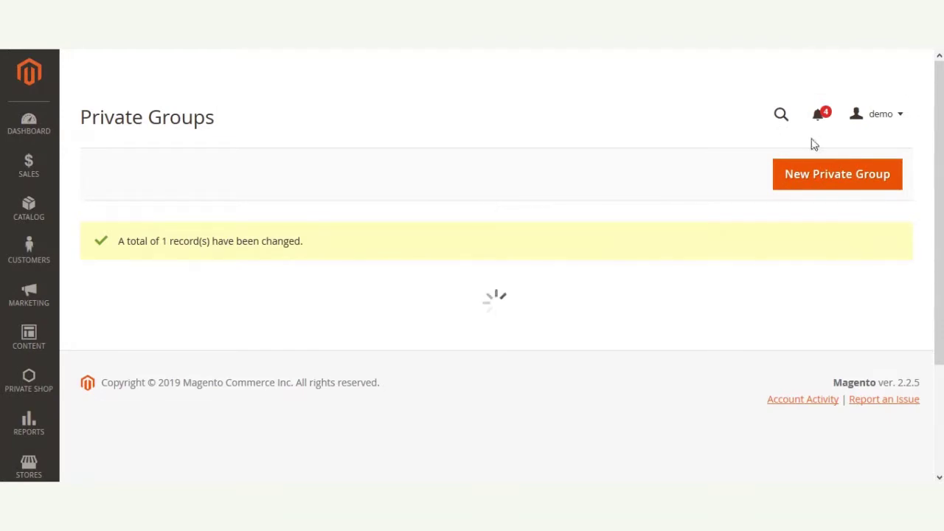
pyautogui.scroll(-3, 814, 143)
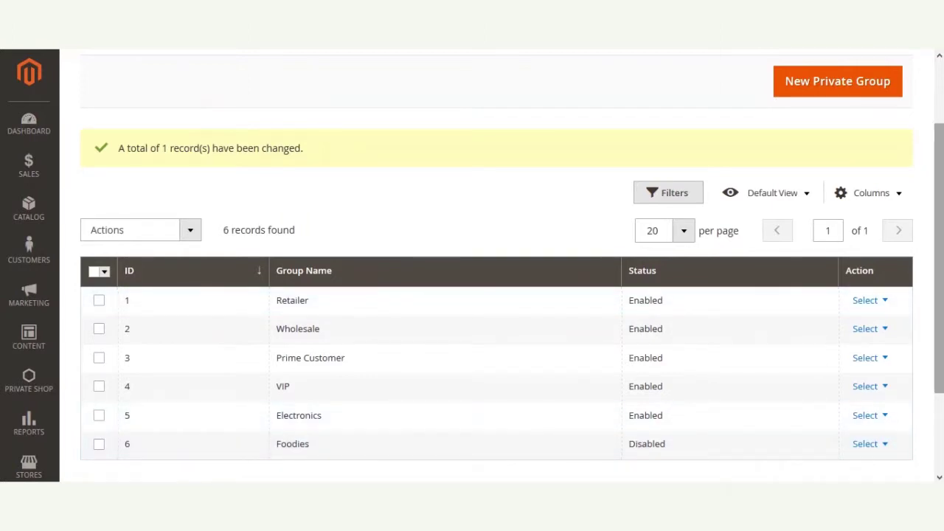
pyautogui.scroll(2, 756, 418)
pyautogui.scroll(-1, 756, 418)
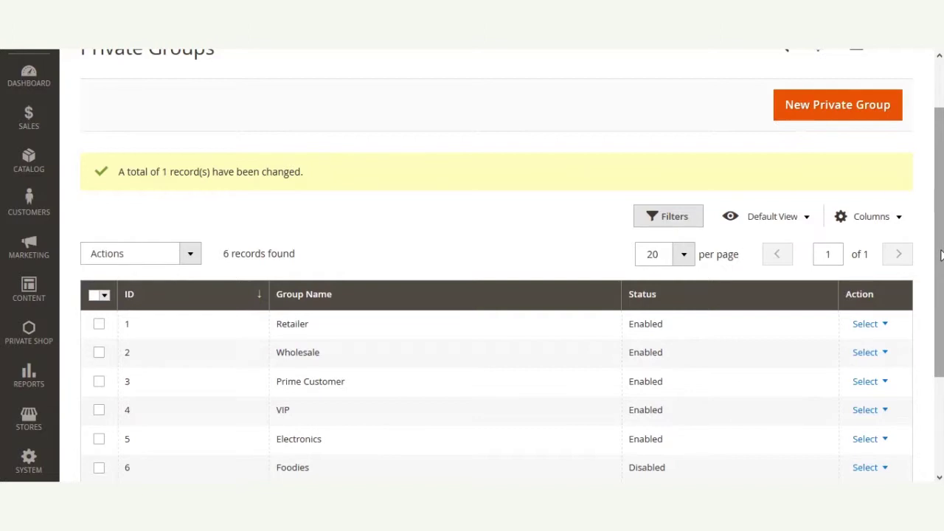
pyautogui.moveTo(941, 255); pyautogui.dragTo(940, 230)
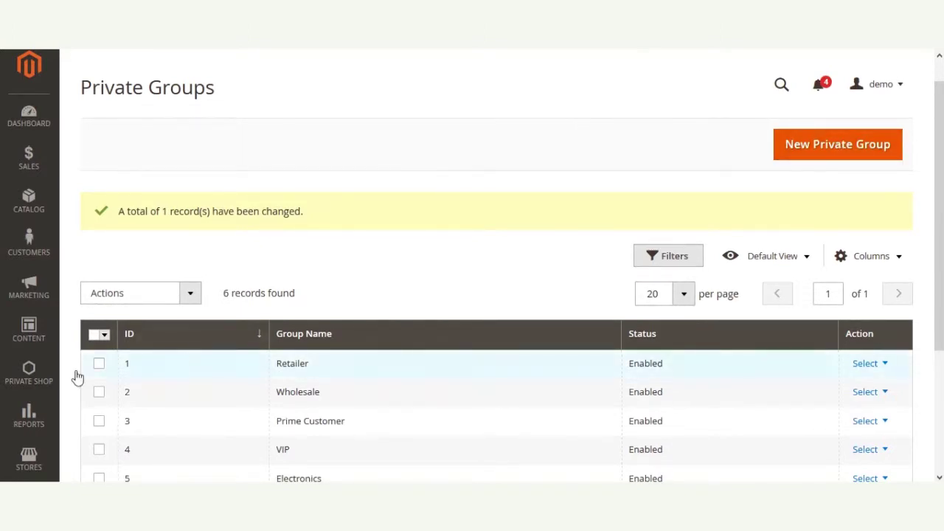
# Step: Open the Private Shop notification mail page and look over its message form and queue list
pyautogui.click(28, 376)
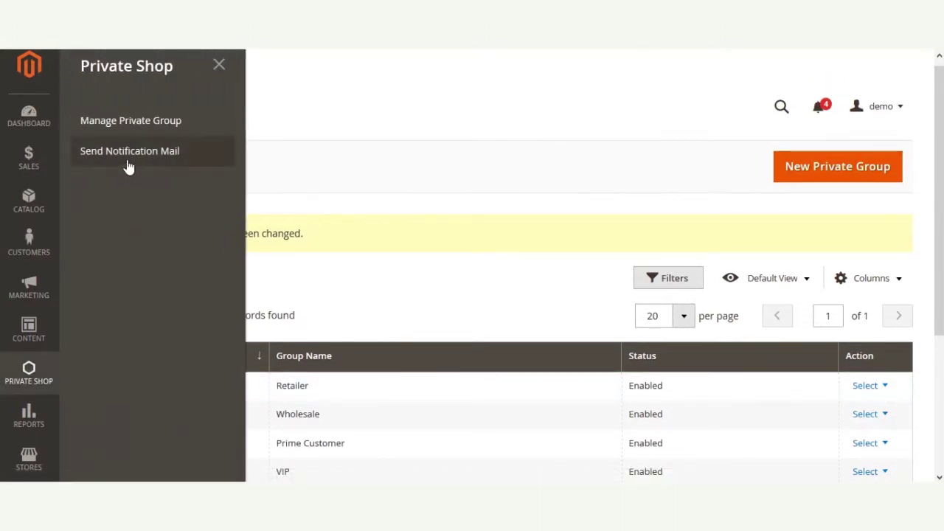
pyautogui.click(166, 157)
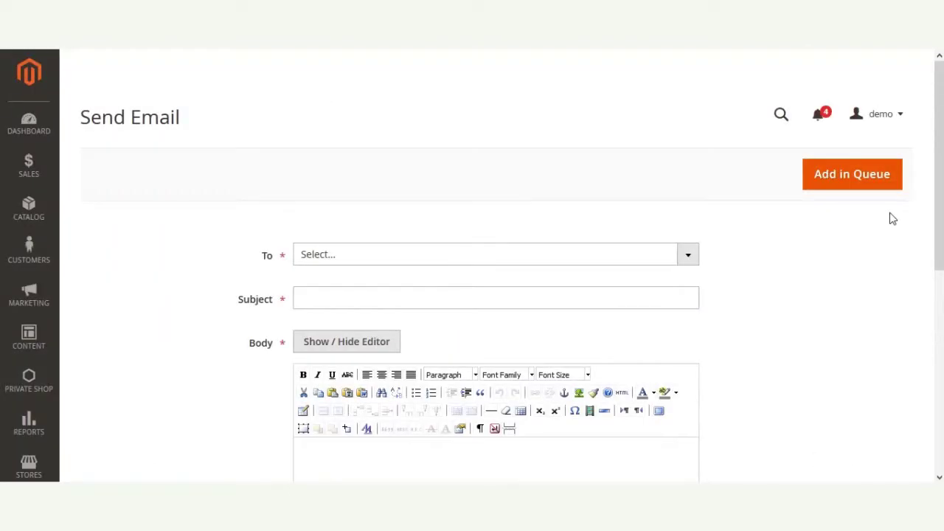
pyautogui.scroll(-1, 938, 185)
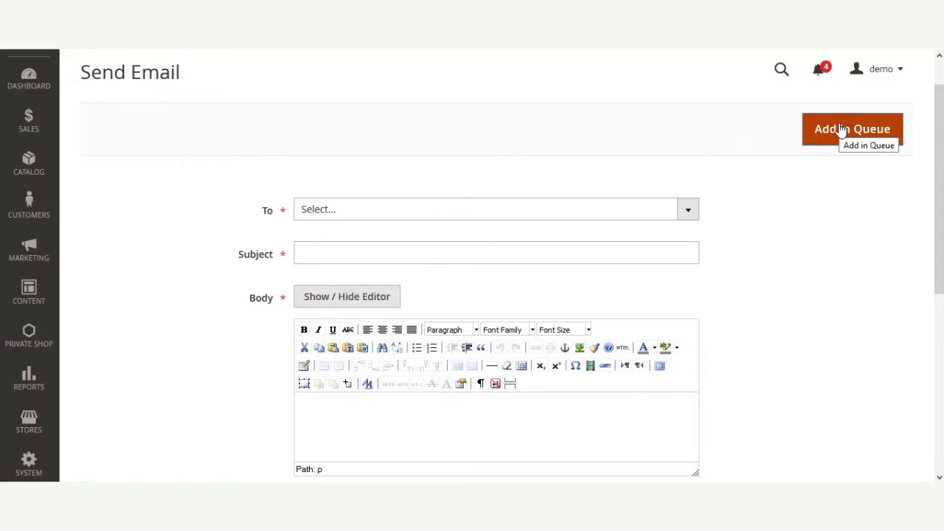
pyautogui.moveTo(940, 235); pyautogui.dragTo(935, 355)
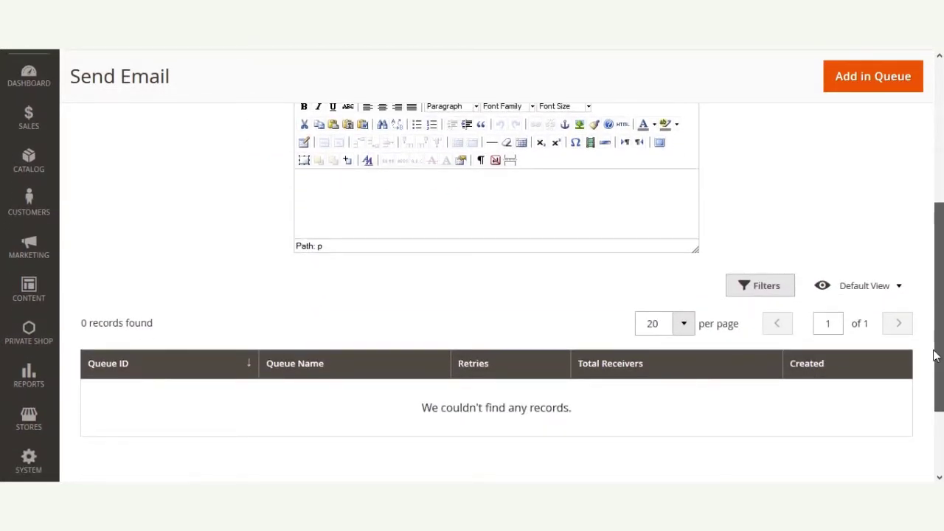
pyautogui.moveTo(935, 355); pyautogui.dragTo(936, 278)
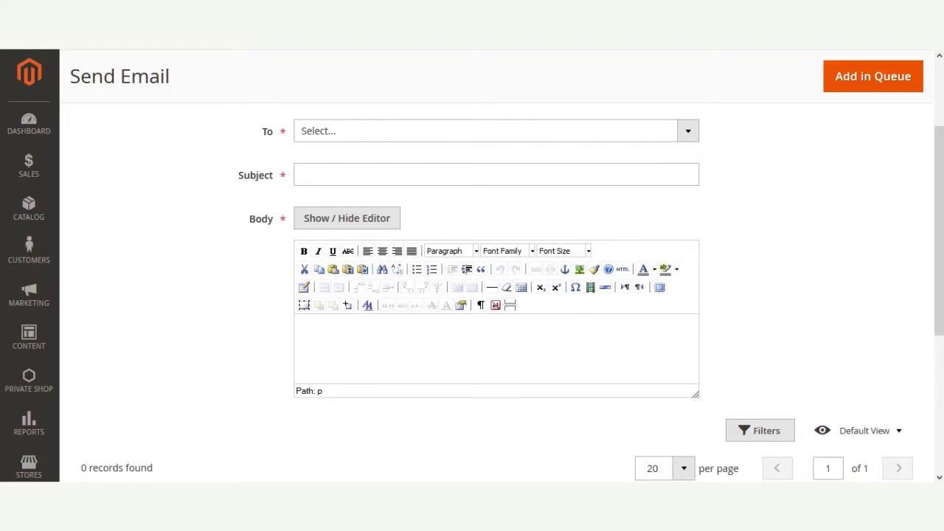
pyautogui.scroll(1, 681, 122)
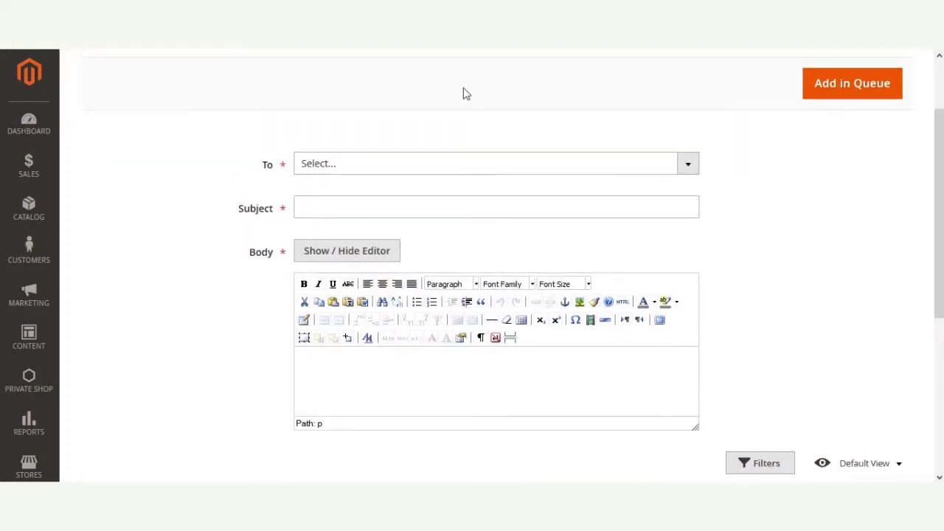
pyautogui.scroll(2, 345, 184)
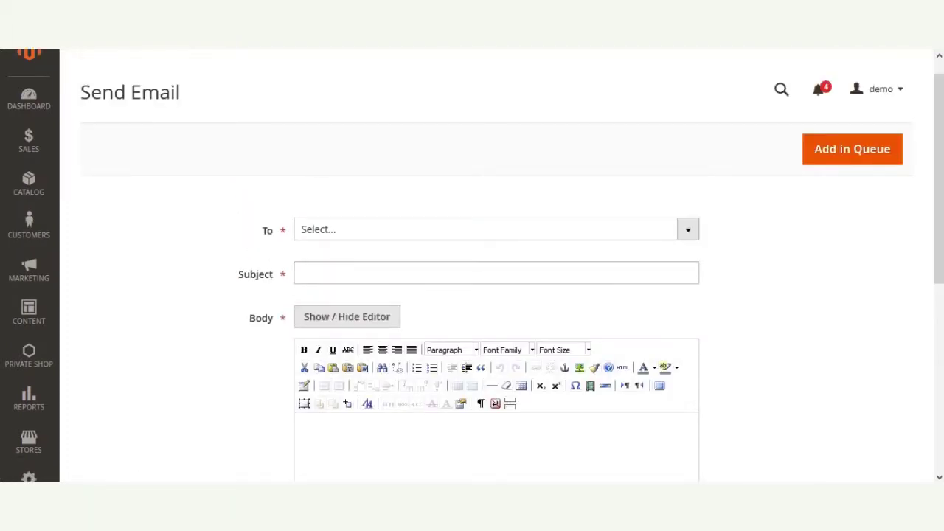
# Step: Address the notification email to the Wholesale group, with the subject "subject" and the body "Contents"
pyautogui.click(357, 230)
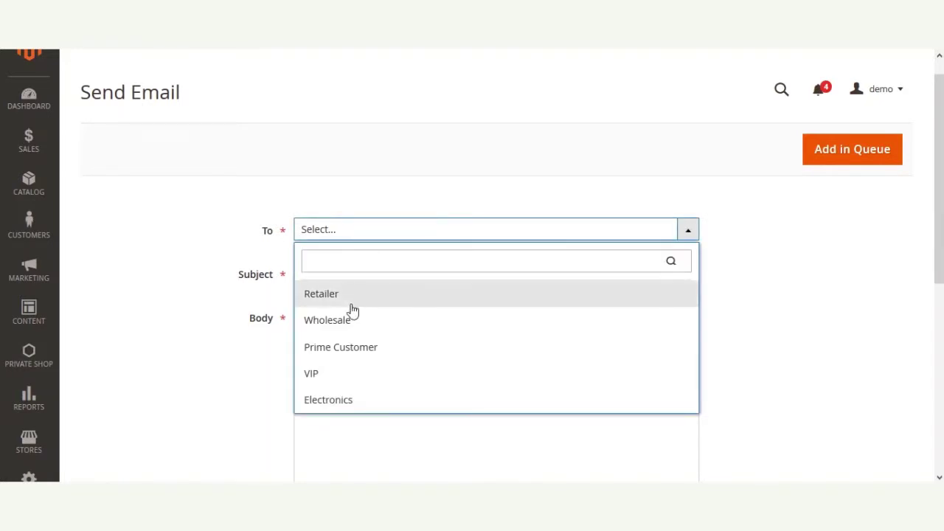
pyautogui.click(348, 332)
pyautogui.click(335, 274)
pyautogui.write('subject')
pyautogui.press('BackSpace')
pyautogui.write('ject')
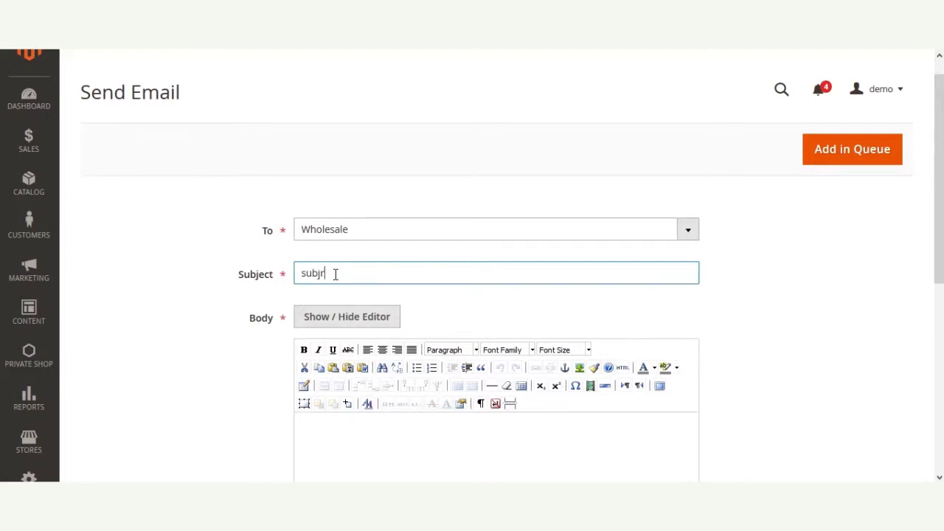
pyautogui.click(363, 430)
pyautogui.write('c')
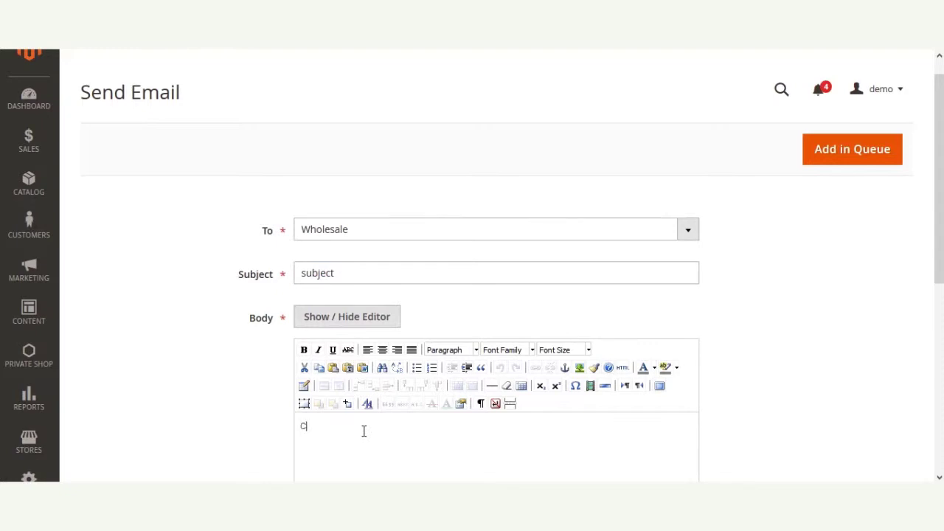
pyautogui.write('ontents')
# Step: Examine the filled-in email form and the email queue list below it
pyautogui.scroll(-2, 941, 267)
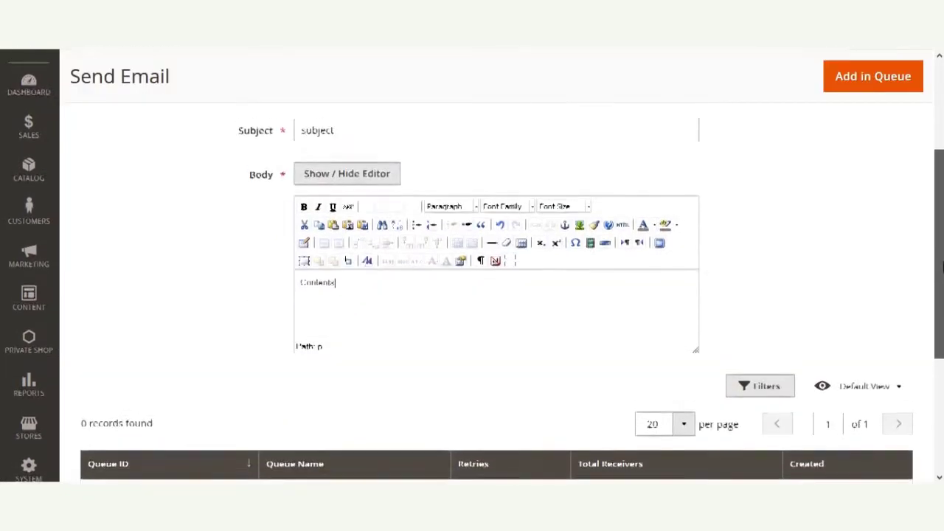
pyautogui.scroll(1, 942, 267)
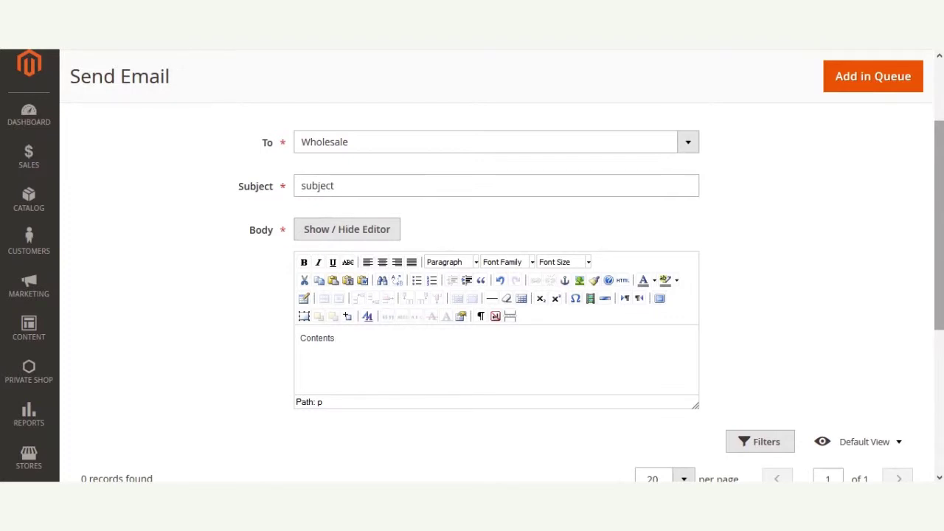
pyautogui.scroll(1, 472, 295)
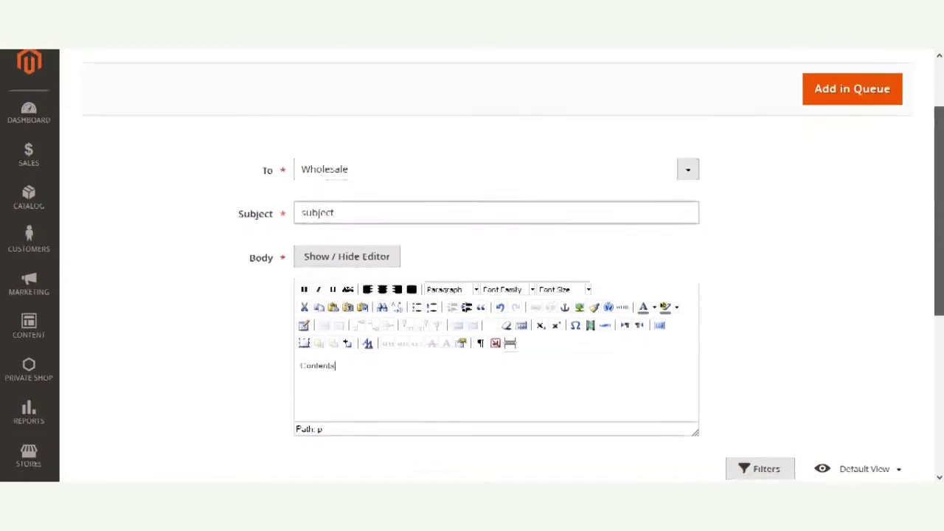
pyautogui.scroll(-5, 472, 295)
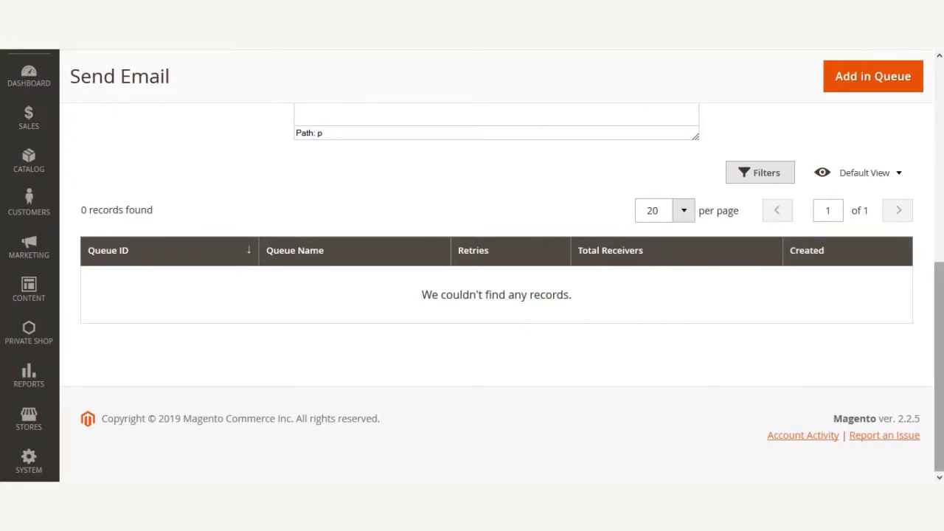
pyautogui.scroll(1, 496, 295)
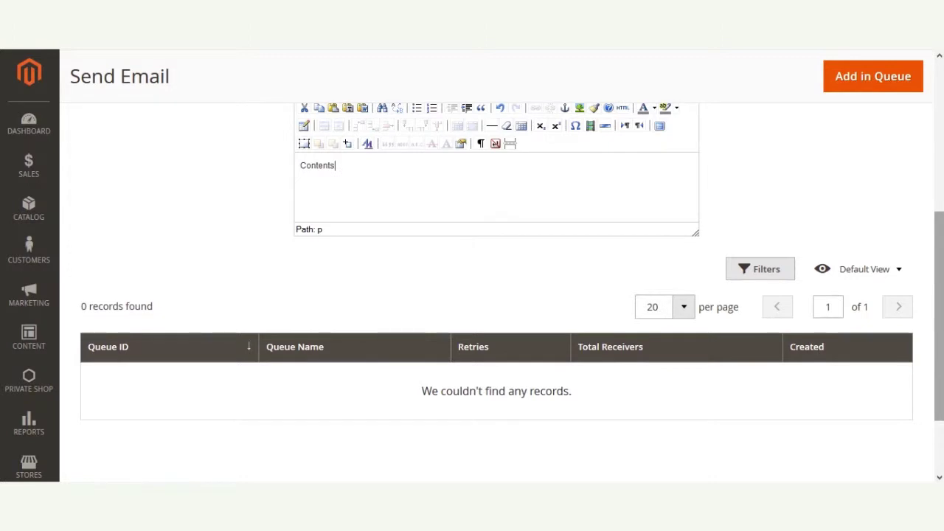
pyautogui.scroll(2, 925, 438)
pyautogui.scroll(-4, 925, 438)
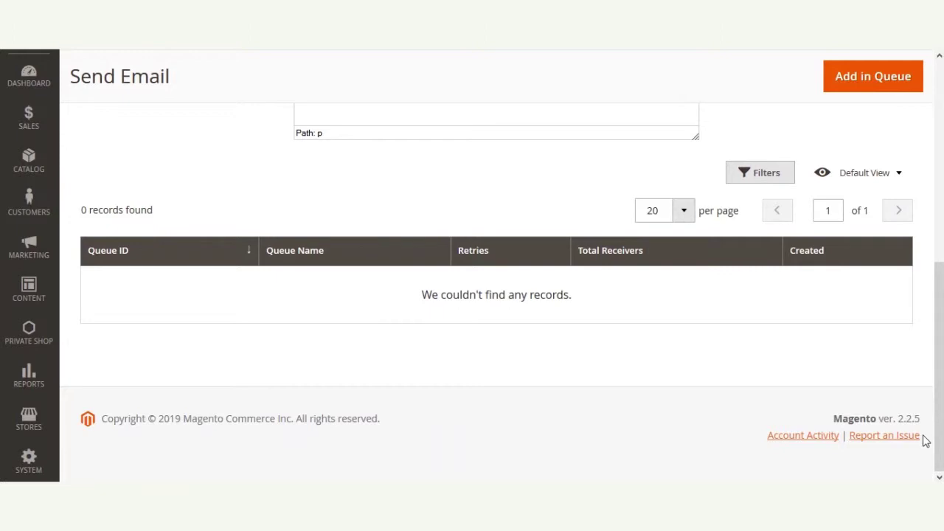
pyautogui.doubleClick(925, 439)
pyautogui.click(912, 466)
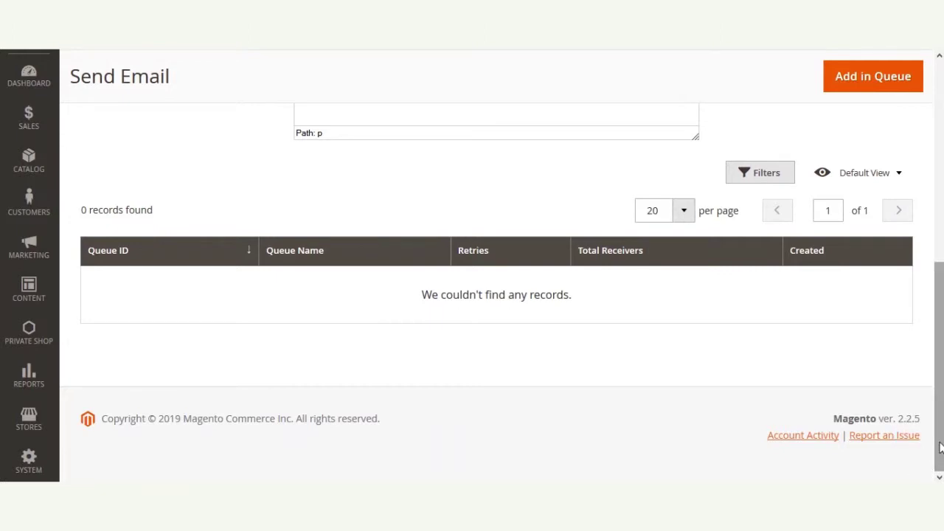
pyautogui.moveTo(941, 448); pyautogui.dragTo(940, 256)
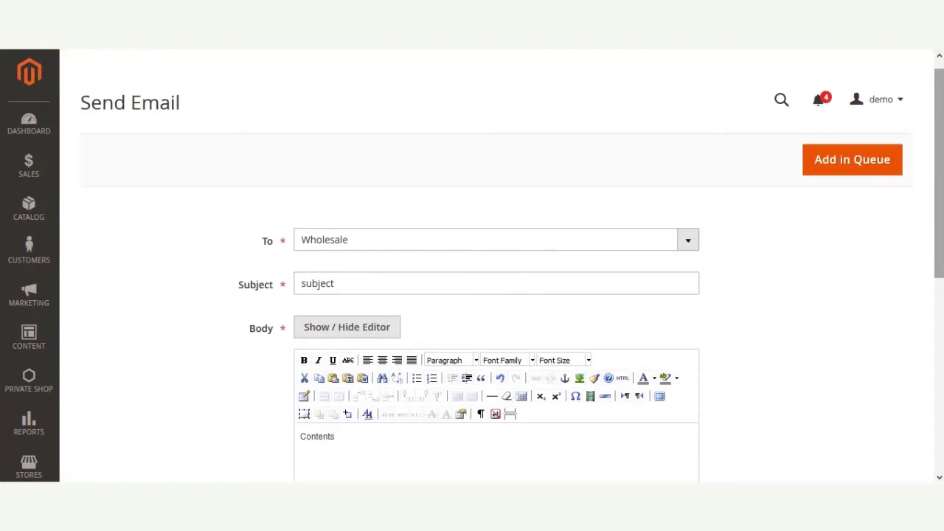
pyautogui.moveTo(940, 233); pyautogui.dragTo(940, 229)
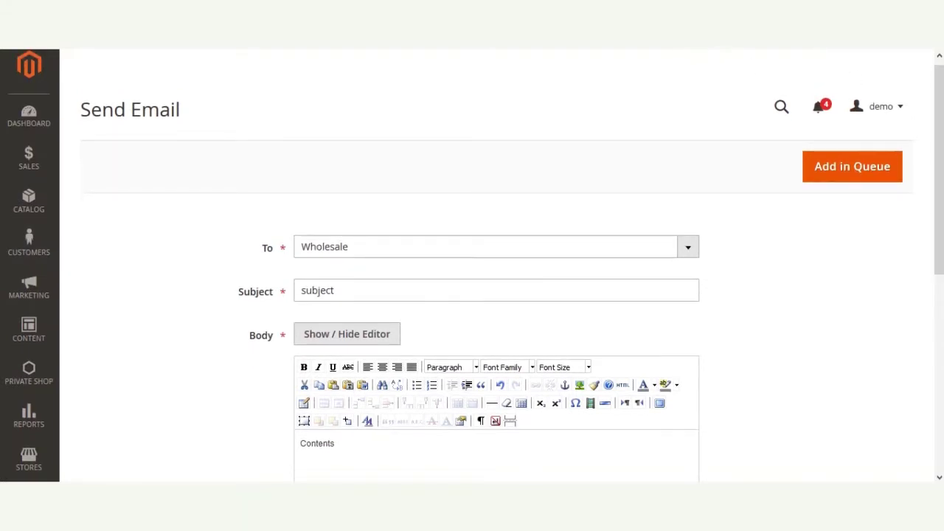
# Step: Open the list of all customers in a new browser tab and look over the customer records
pyautogui.click(29, 379)
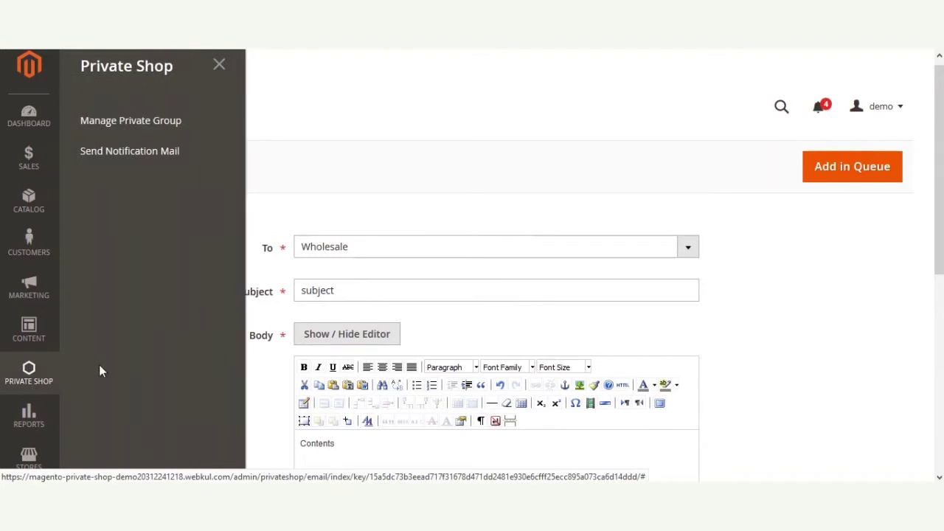
pyautogui.click(35, 250)
pyautogui.rightClick(131, 126)
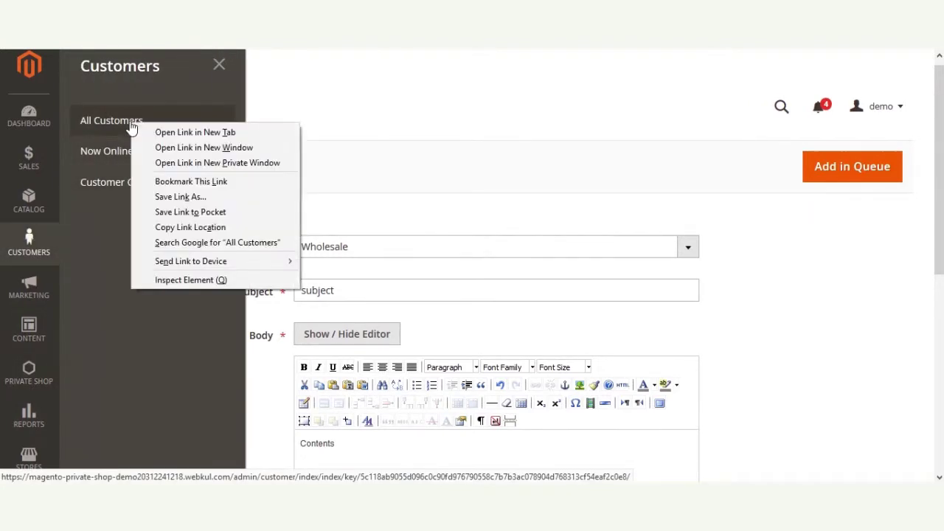
pyautogui.click(159, 133)
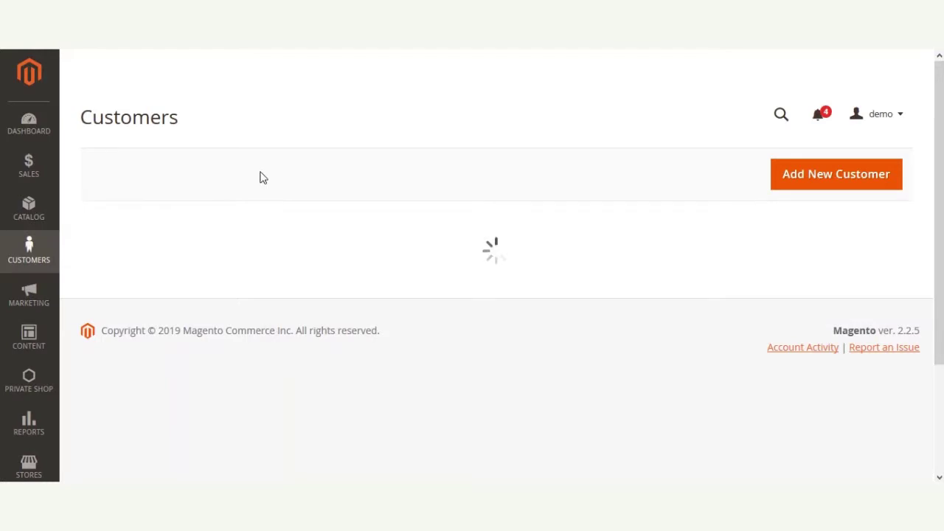
pyautogui.scroll(-1, 494, 258)
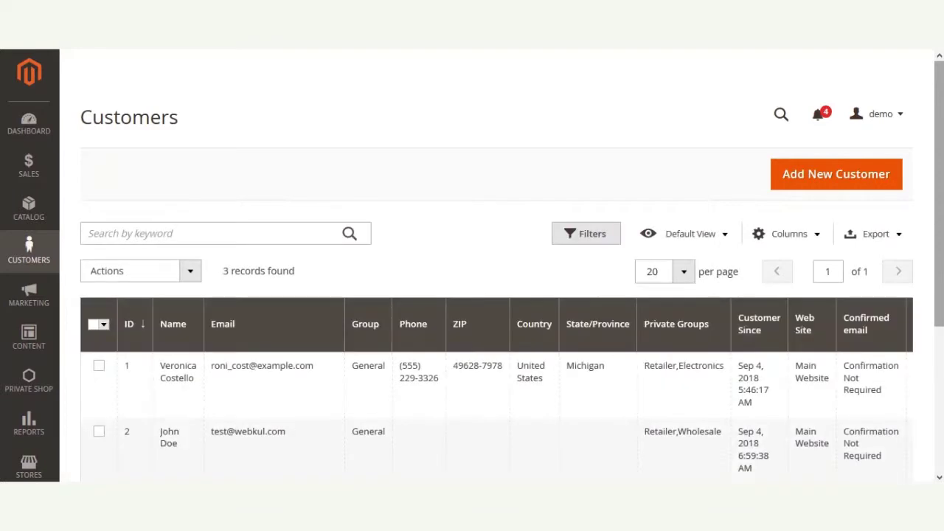
pyautogui.moveTo(938, 115); pyautogui.dragTo(876, 219)
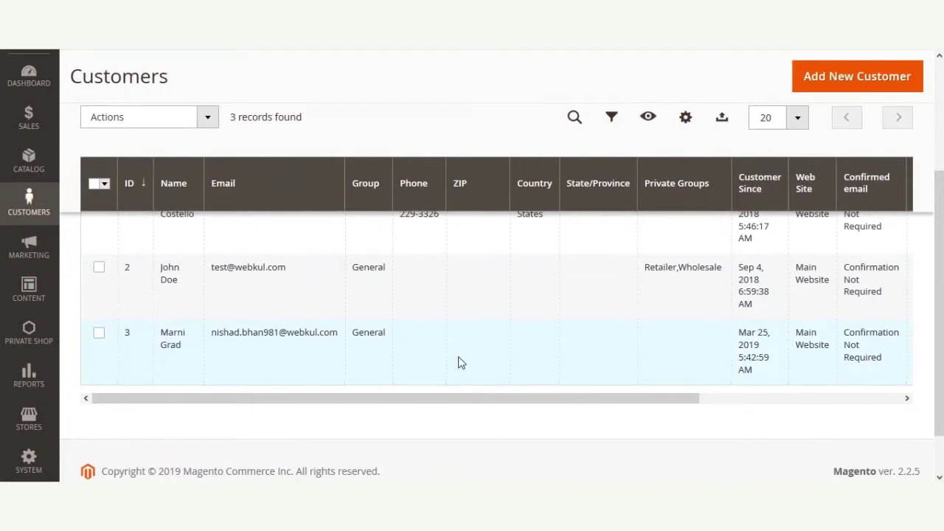
# Step: Open the customer with ID 3 for editing and go to the private group assignment section
pyautogui.moveTo(601, 402); pyautogui.dragTo(830, 406)
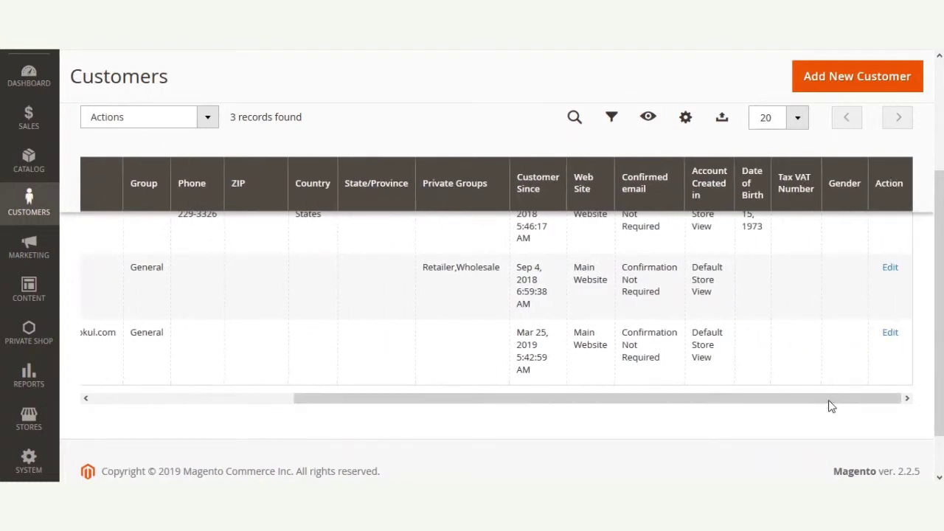
pyautogui.click(890, 335)
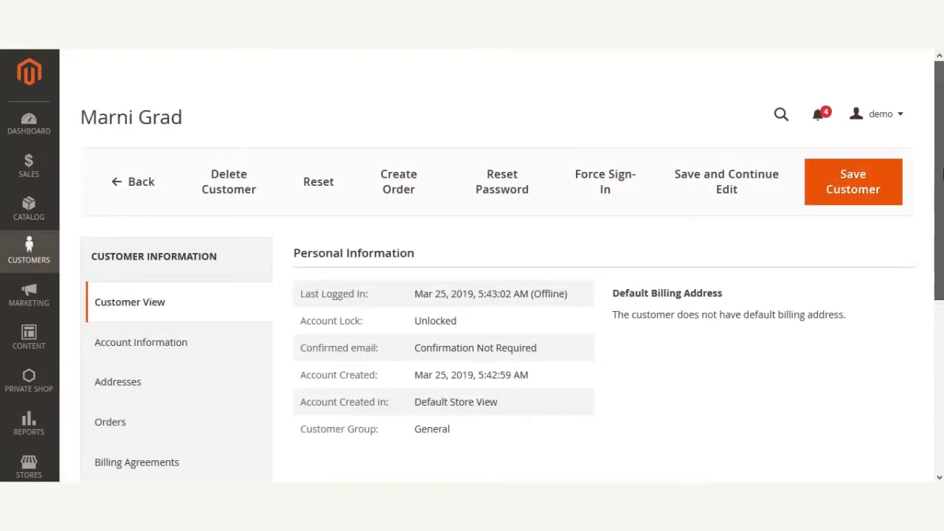
pyautogui.scroll(-2, 857, 222)
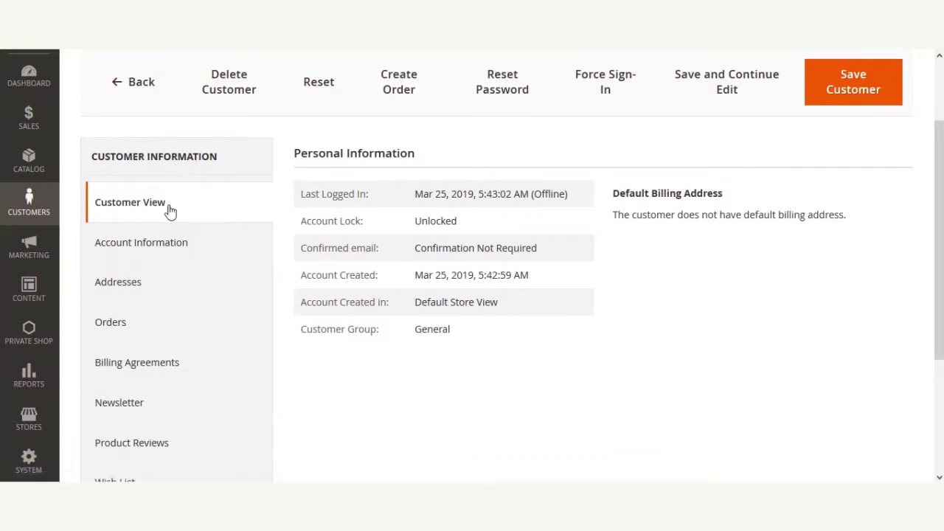
pyautogui.scroll(-2, 938, 280)
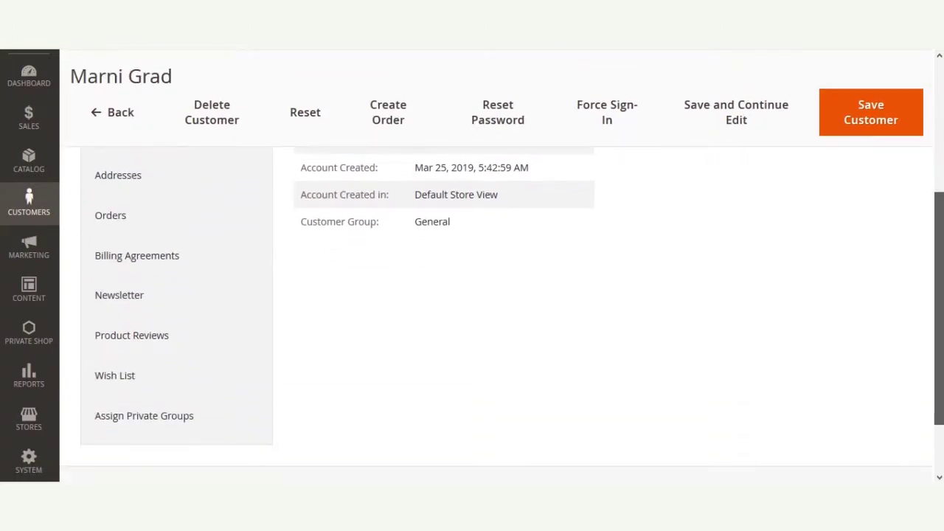
pyautogui.click(172, 418)
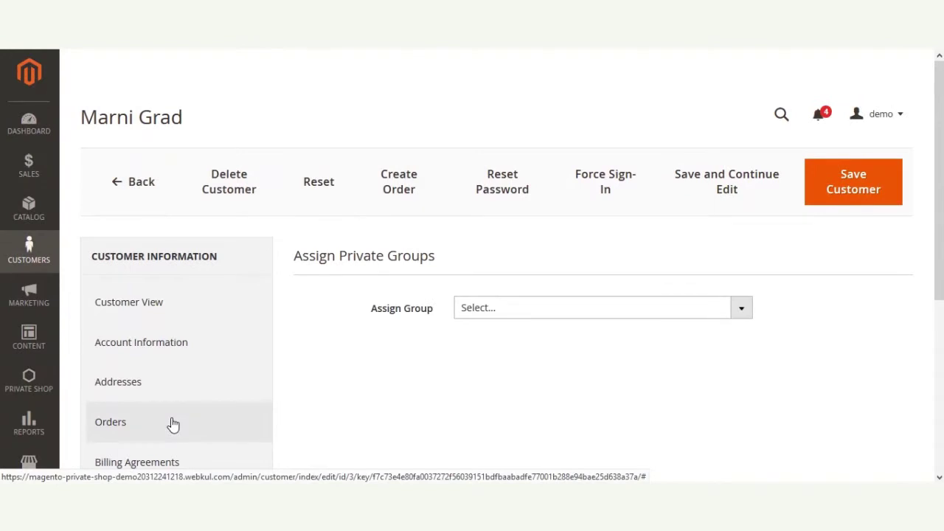
# Step: Assign the customer to the Wholesale, VIP and Prime Customer private groups and save the customer
pyautogui.click(738, 315)
pyautogui.scroll(-1, 938, 221)
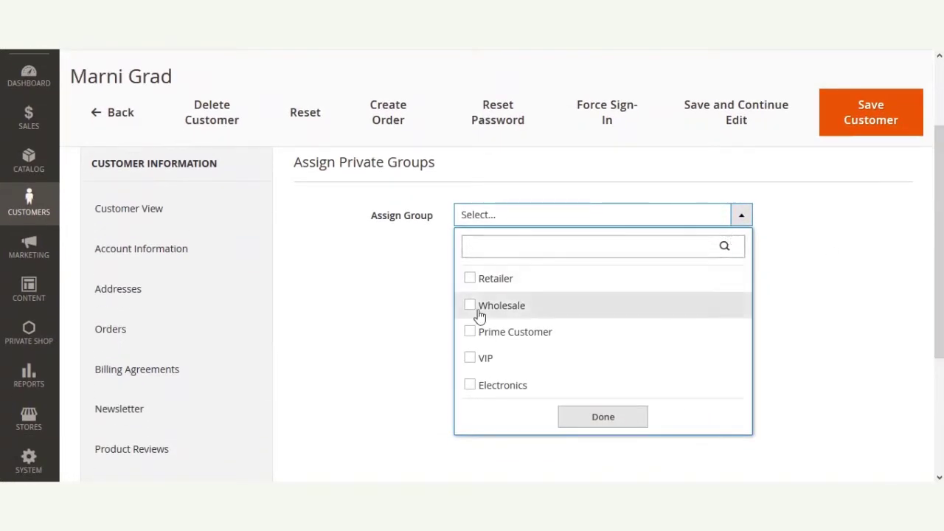
pyautogui.click(469, 309)
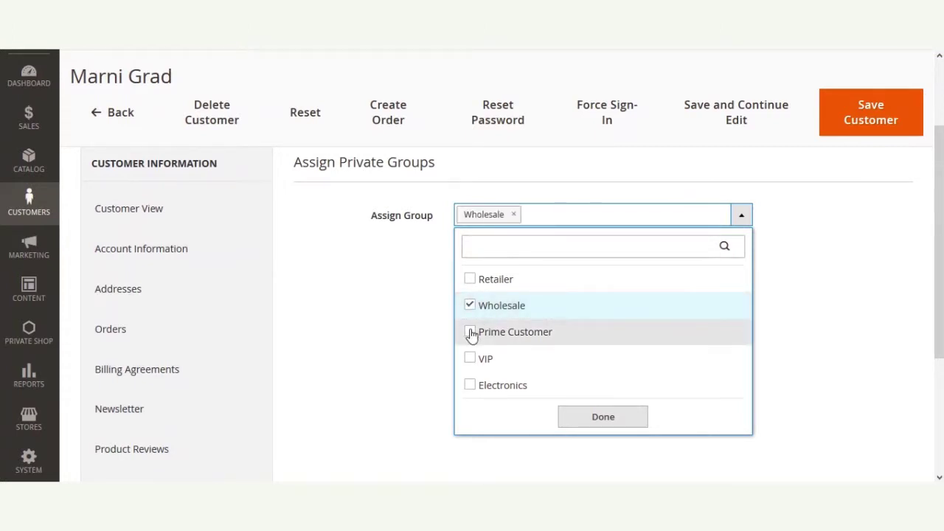
pyautogui.click(471, 360)
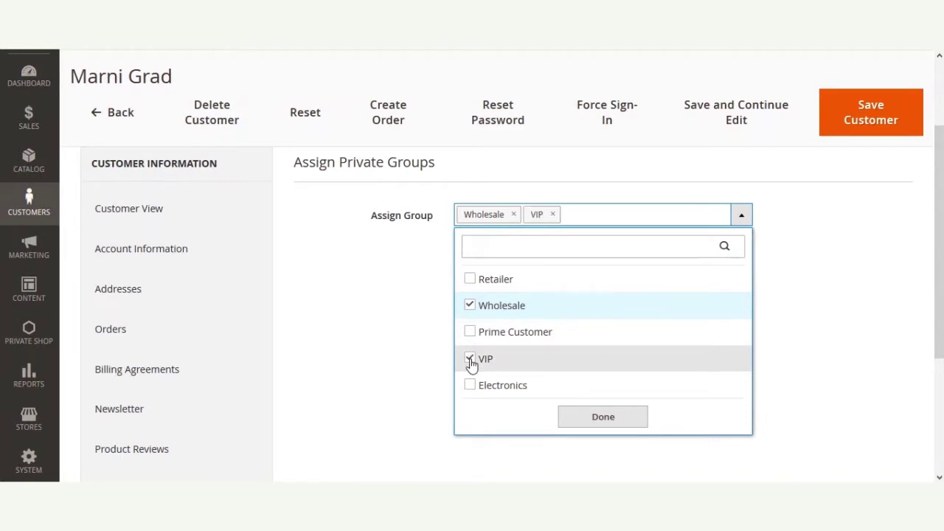
pyautogui.click(471, 333)
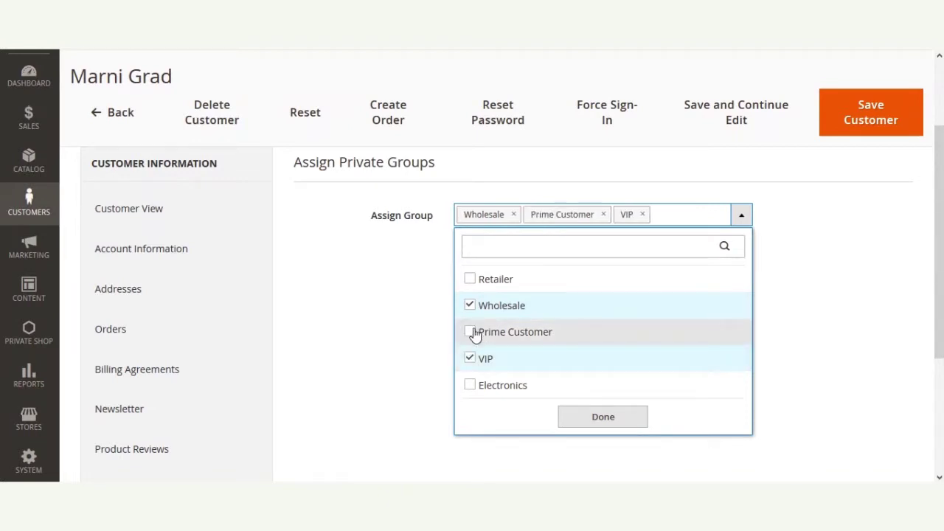
pyautogui.click(586, 421)
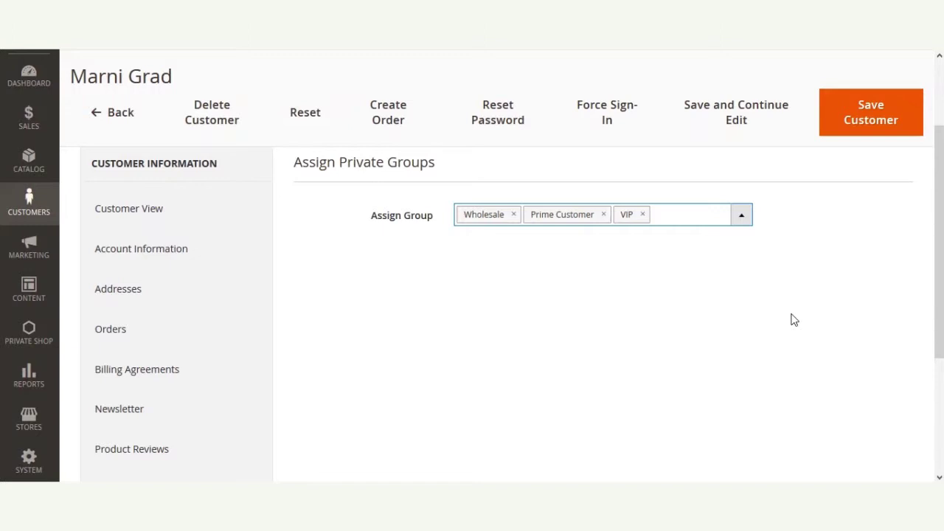
pyautogui.click(868, 125)
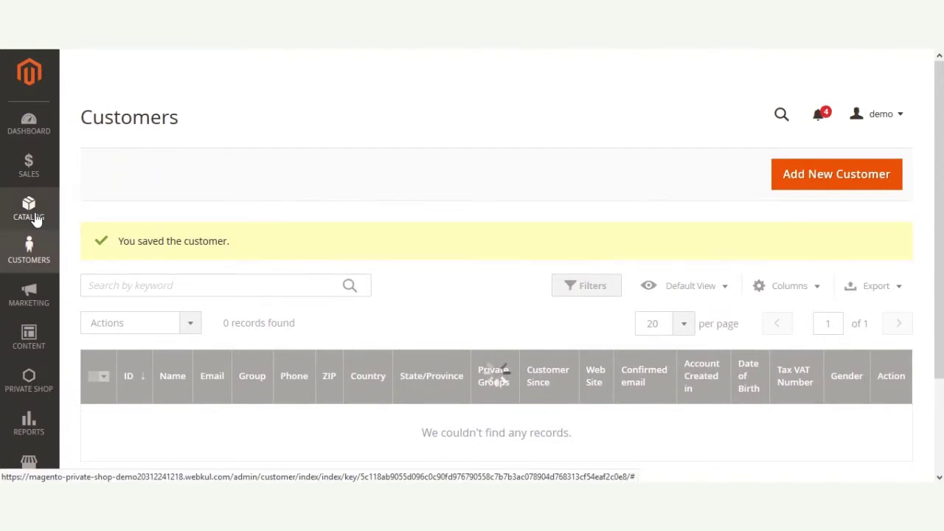
# Step: Open the catalog's Products and Categories pages, each in a new browser tab
pyautogui.click(36, 219)
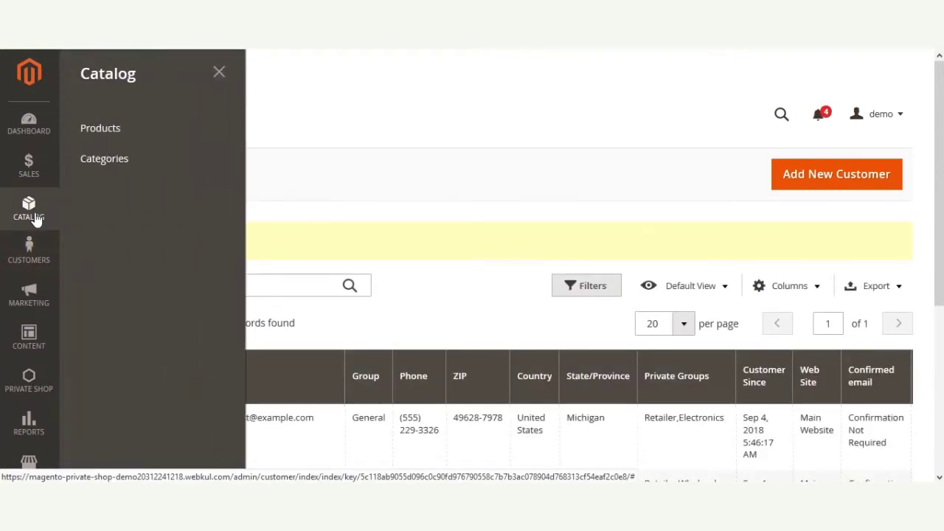
pyautogui.rightClick(116, 139)
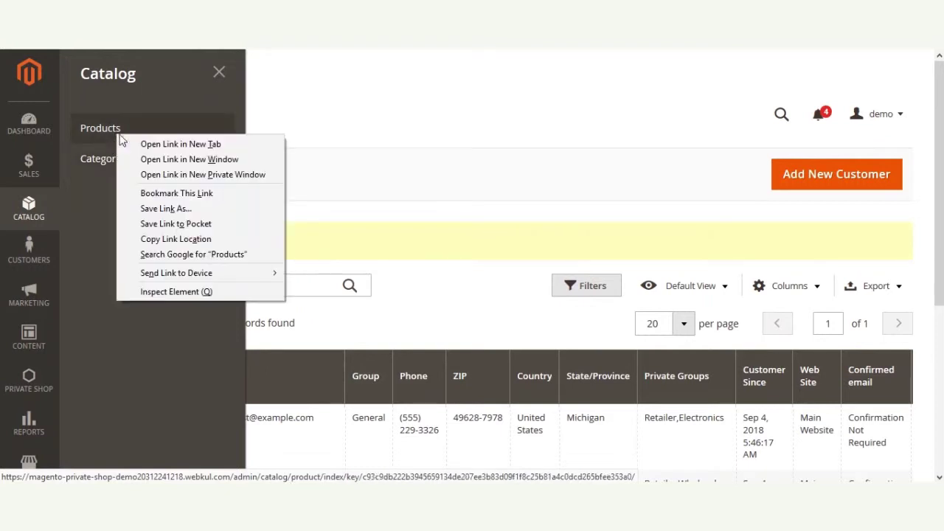
pyautogui.click(159, 146)
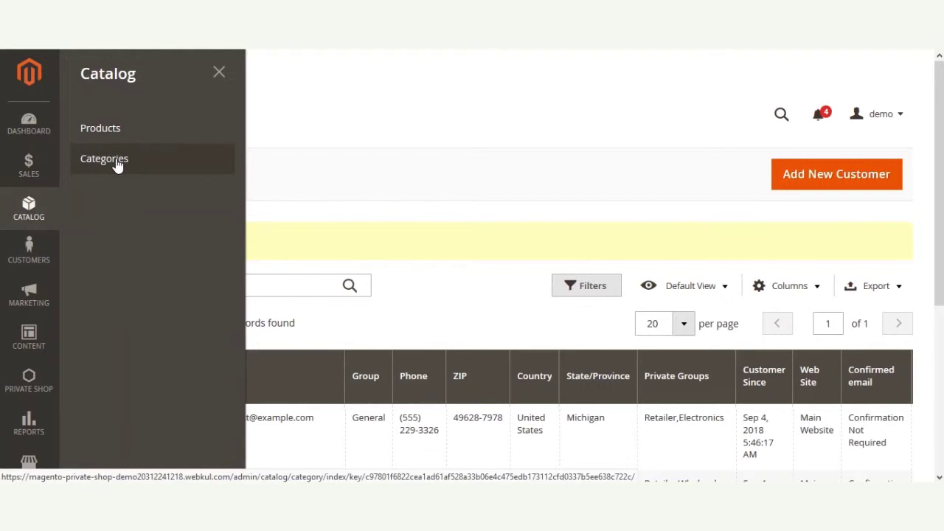
pyautogui.rightClick(118, 161)
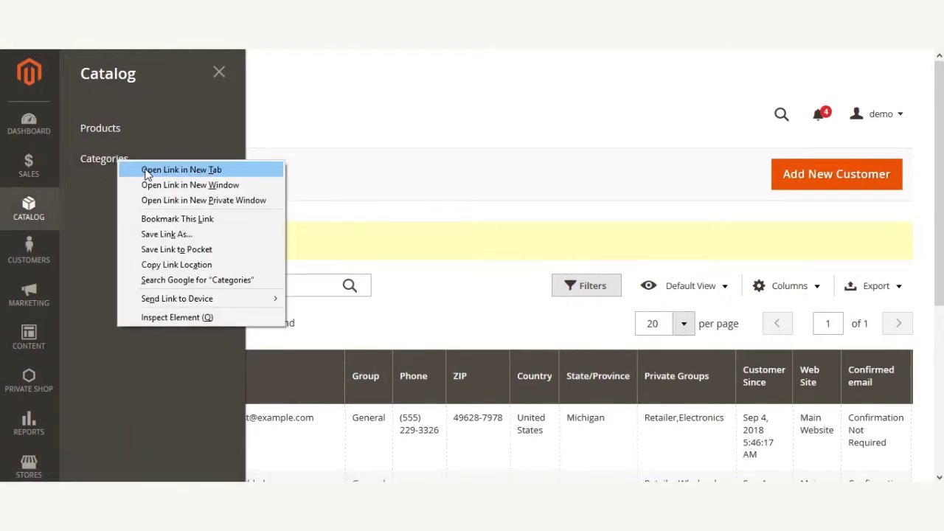
pyautogui.click(146, 172)
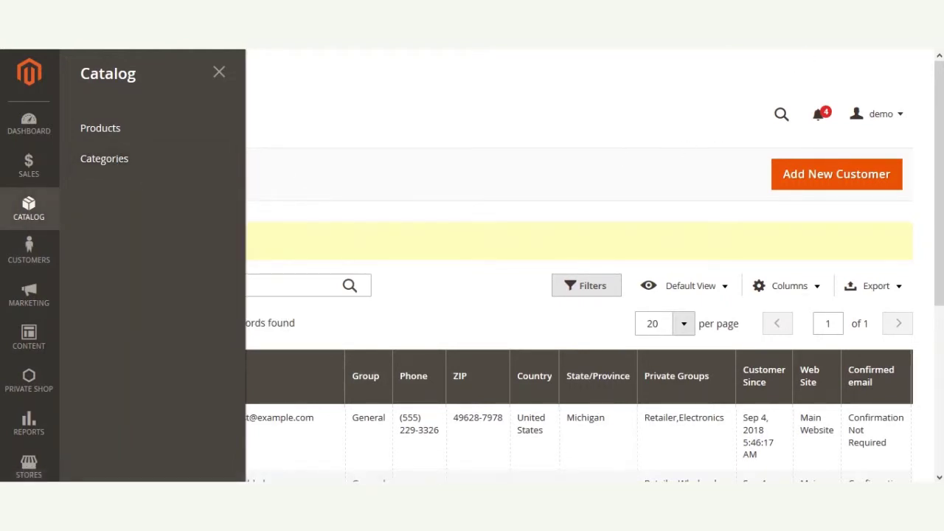
# Step: Switch to the product list, look over the products' private groups and open Compete Track Tote for editing
pyautogui.hotkey('ctrl', 'Tab')
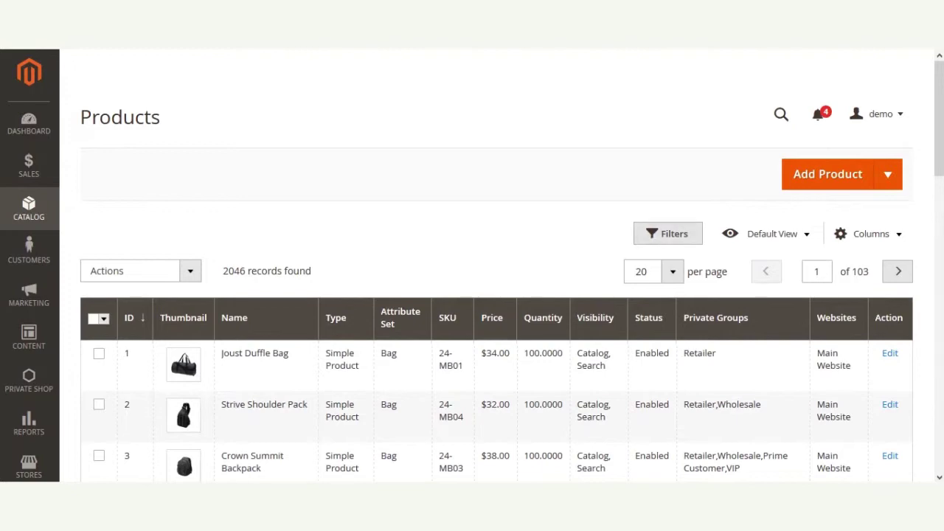
pyautogui.moveTo(941, 166); pyautogui.dragTo(941, 190)
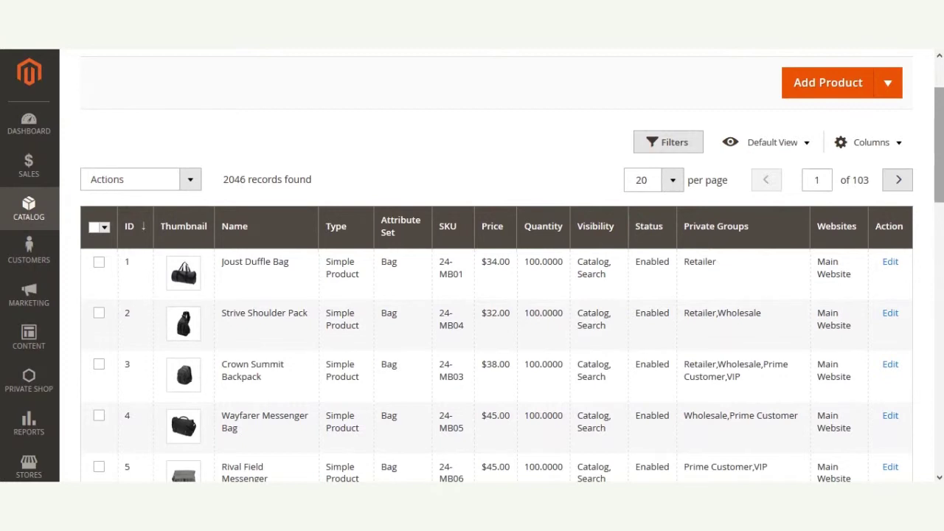
pyautogui.moveTo(938, 147); pyautogui.dragTo(939, 147)
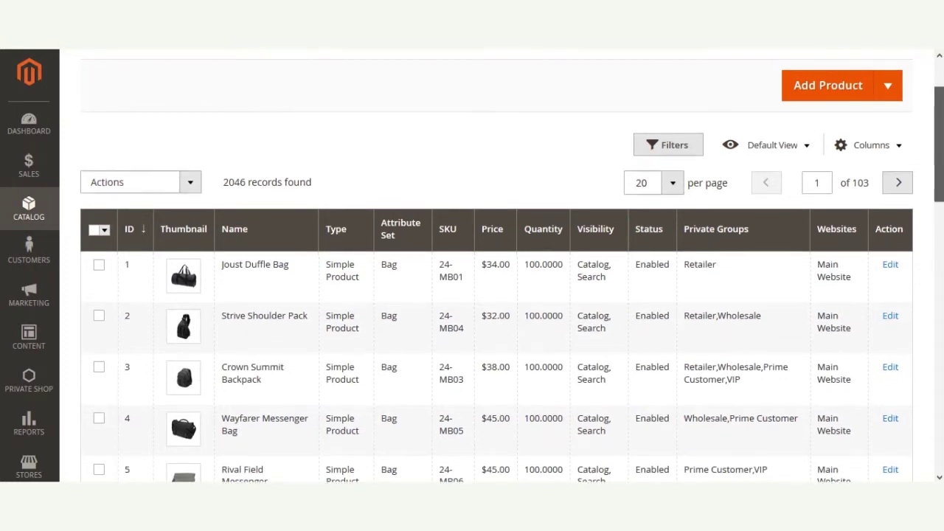
pyautogui.scroll(-1, 941, 168)
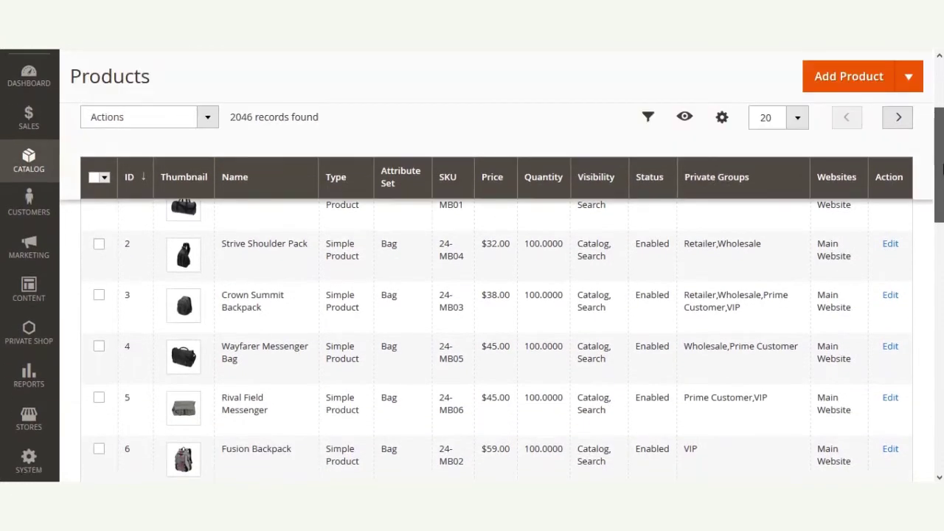
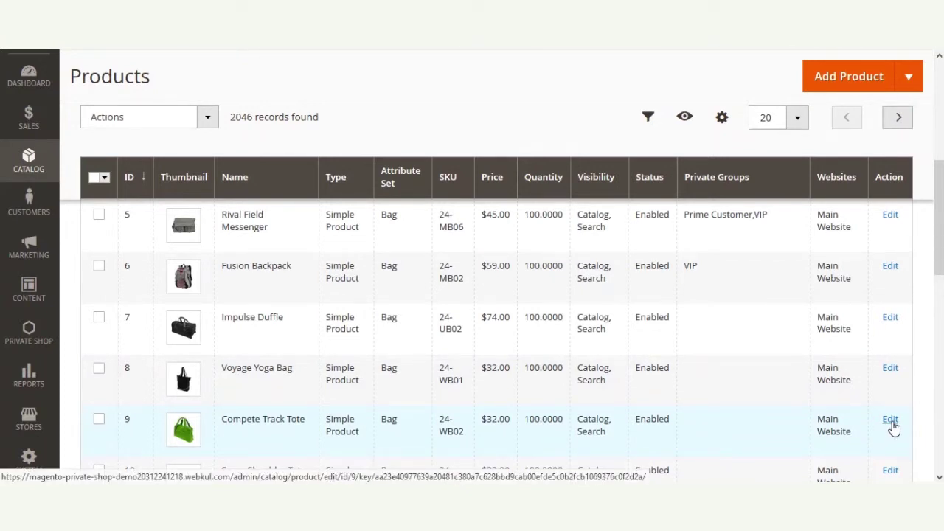
pyautogui.click(892, 422)
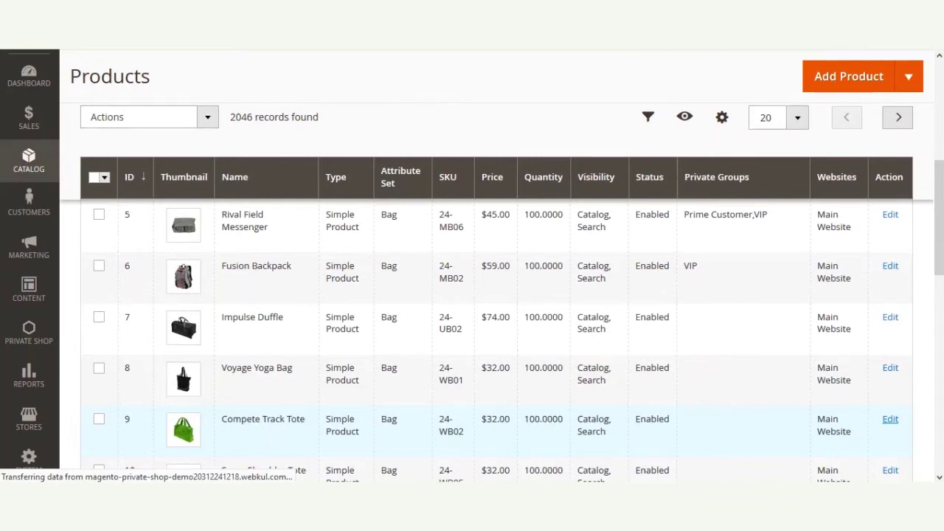
# Step: Set Private Product to Yes for Compete Track Tote and save the product
pyautogui.moveTo(941, 113); pyautogui.dragTo(602, 85)
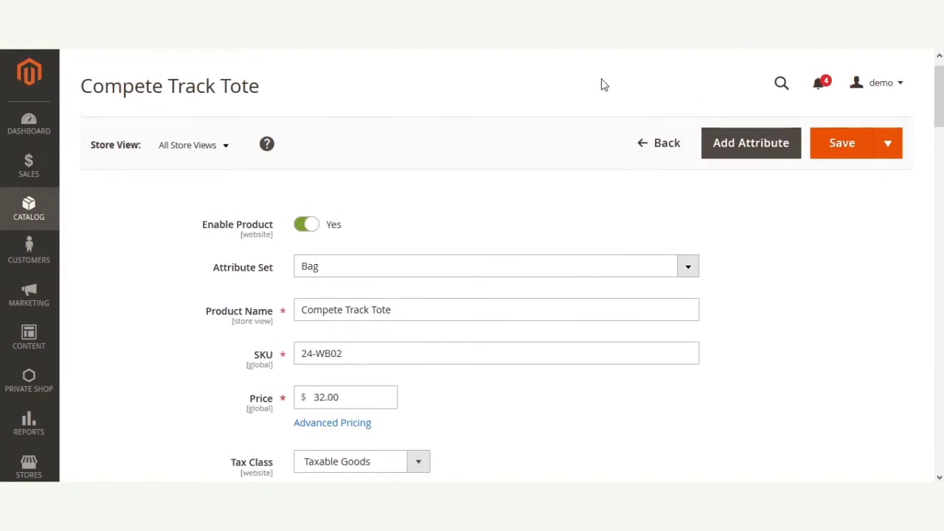
pyautogui.scroll(-10, 207, 138)
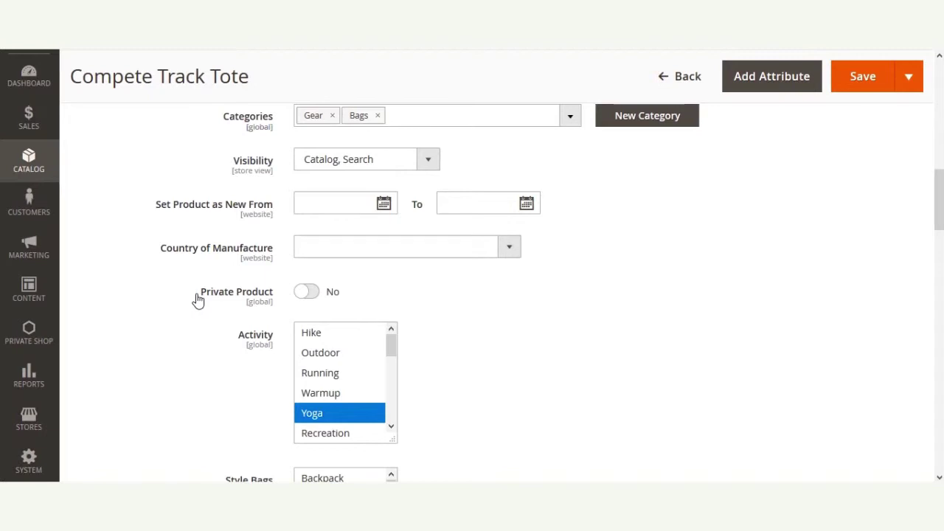
pyautogui.moveTo(198, 298); pyautogui.dragTo(280, 303)
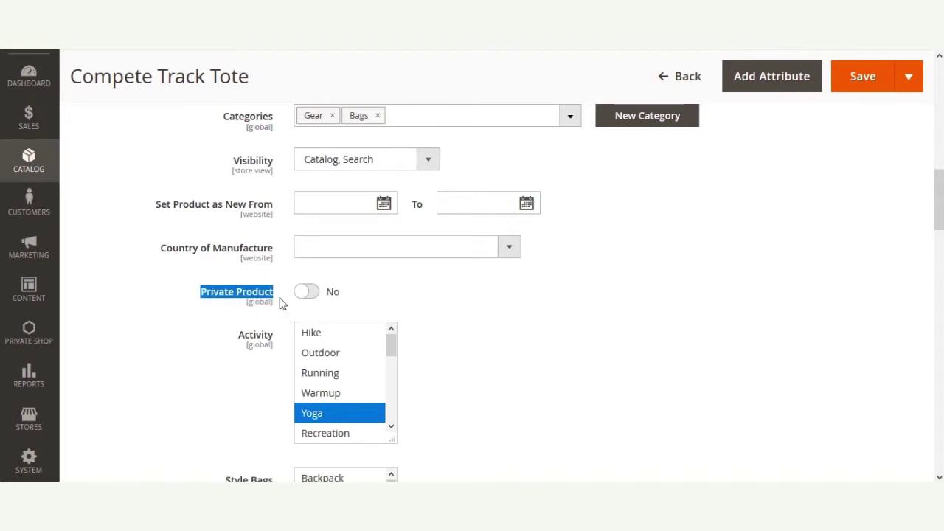
pyautogui.click(316, 298)
pyautogui.click(869, 90)
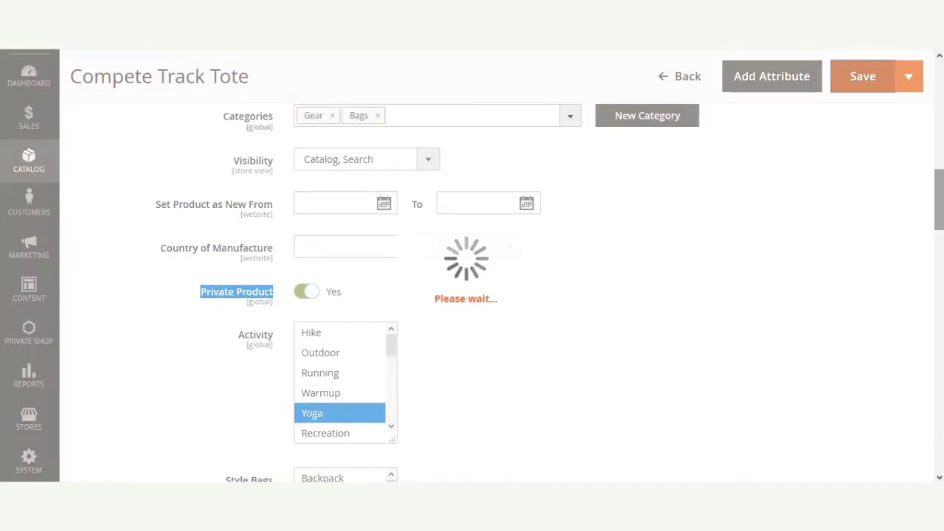
pyautogui.scroll(-3, 472, 295)
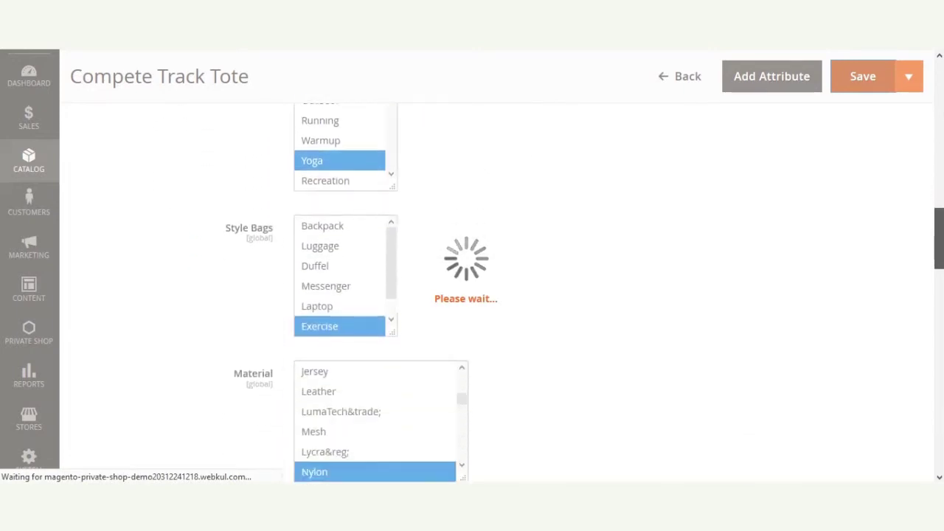
# Step: Return to the product list, select Compete Track Tote and start the Assign Private Groups action for it
pyautogui.scroll(5, 472, 295)
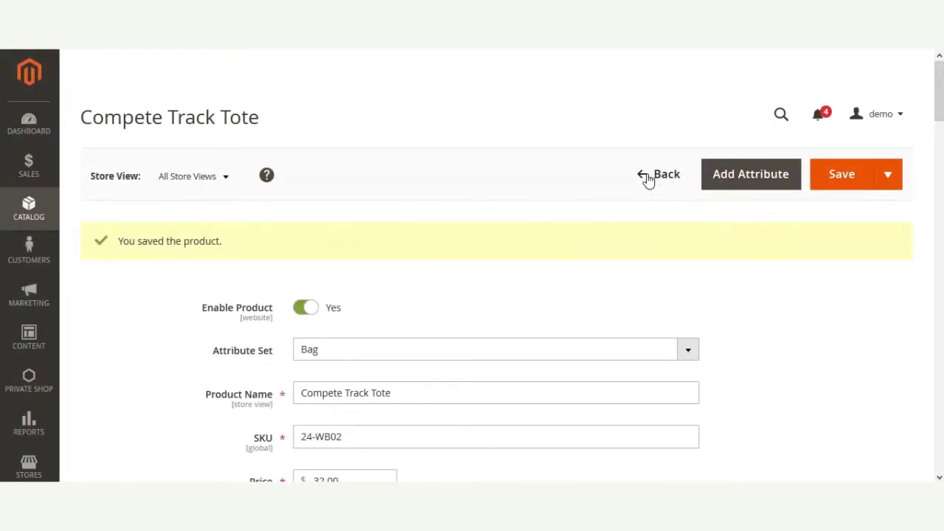
pyautogui.click(647, 177)
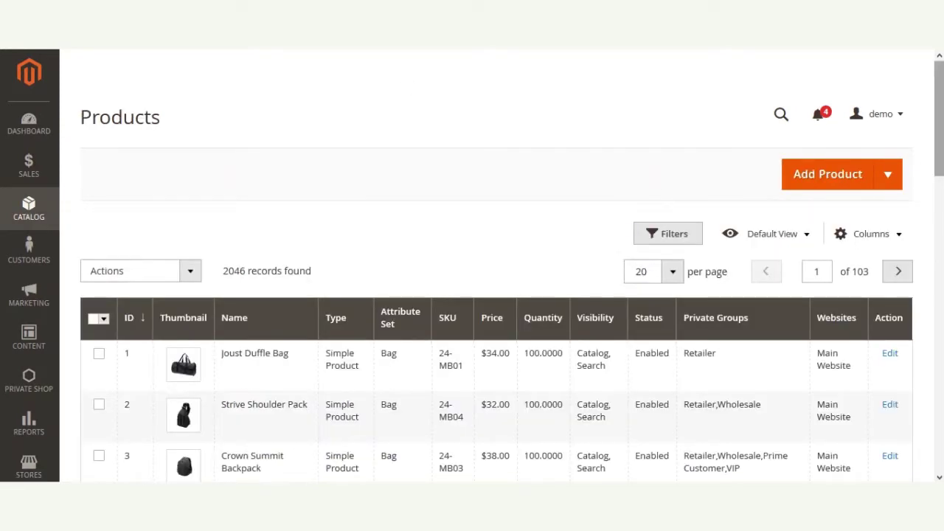
pyautogui.moveTo(939, 118); pyautogui.dragTo(939, 242)
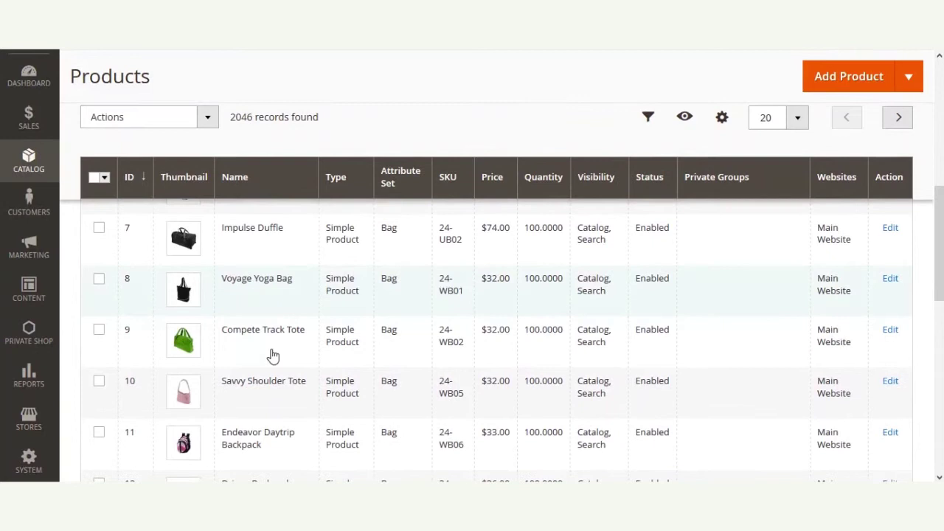
pyautogui.click(99, 330)
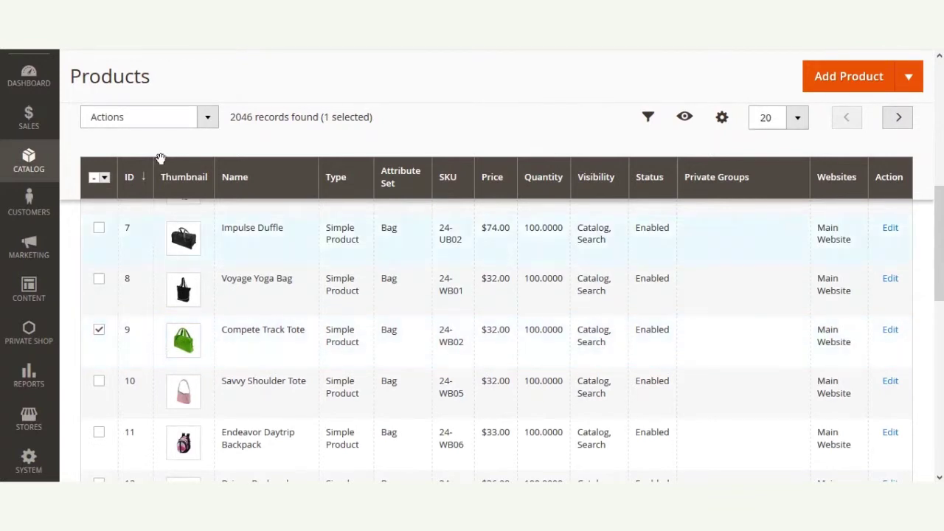
pyautogui.click(207, 120)
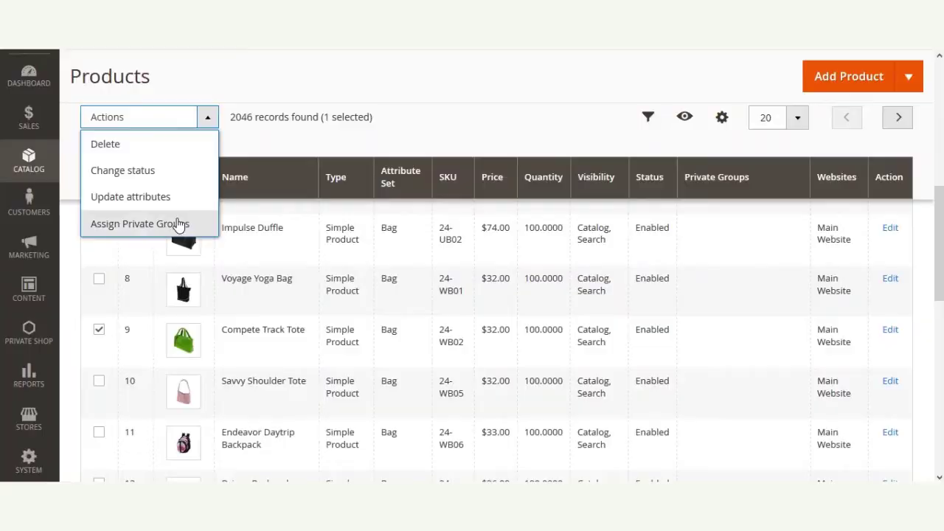
pyautogui.click(140, 224)
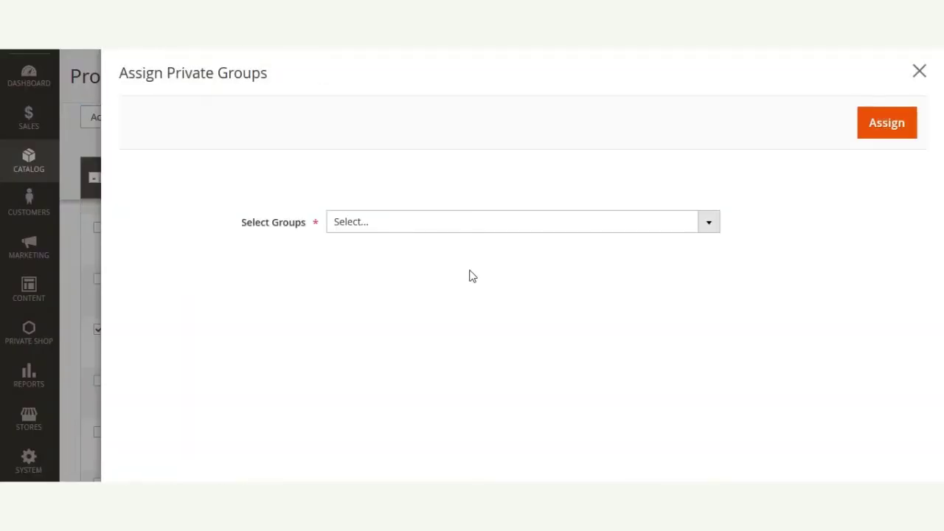
# Step: Assign the selected product to the Retailer, Wholesale and Prime Customer private groups
pyautogui.click(443, 224)
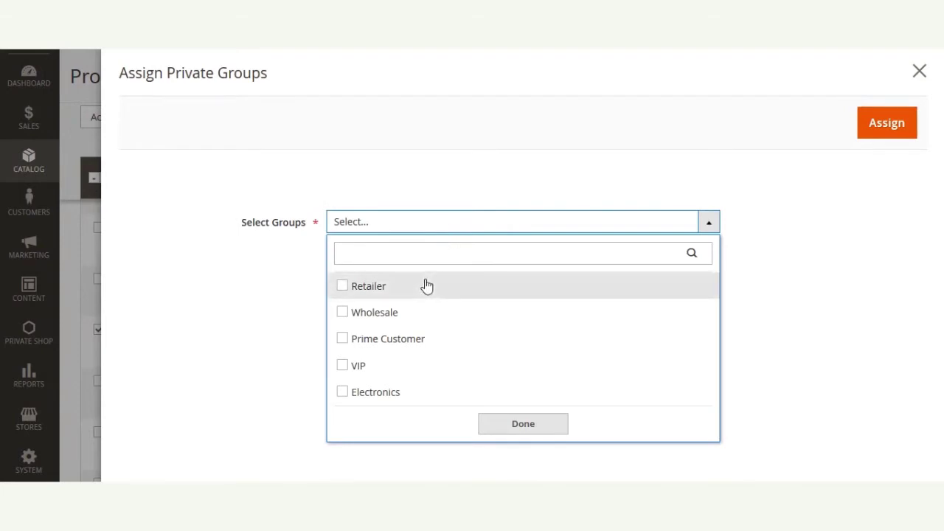
pyautogui.click(343, 316)
pyautogui.click(342, 315)
pyautogui.click(343, 290)
pyautogui.click(343, 317)
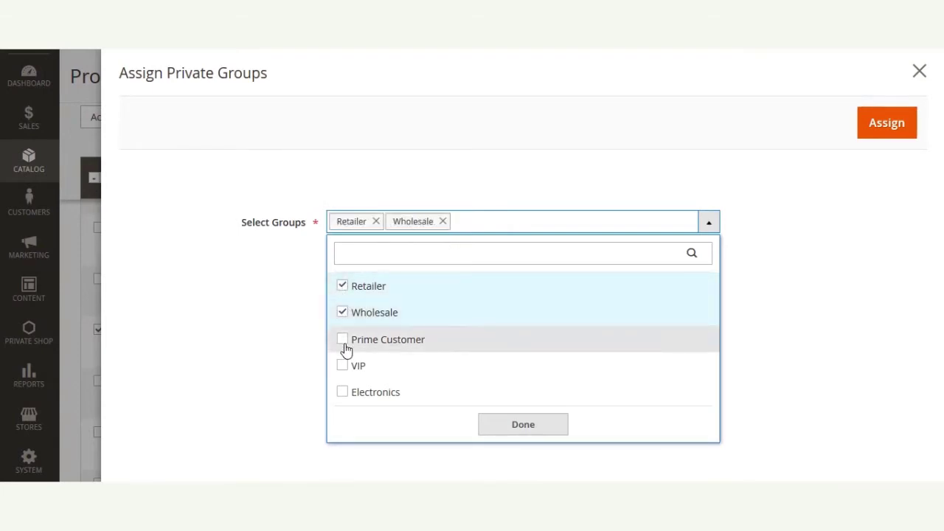
pyautogui.click(343, 343)
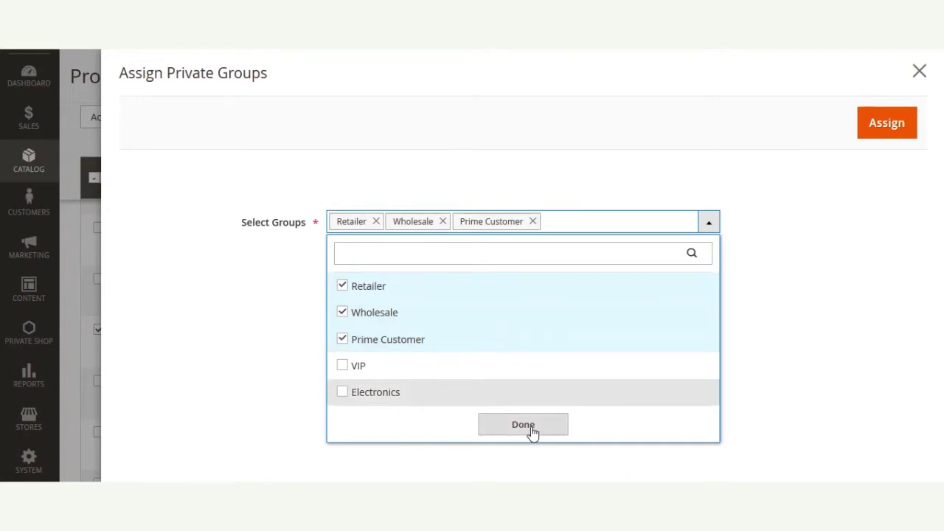
pyautogui.click(532, 431)
pyautogui.click(872, 131)
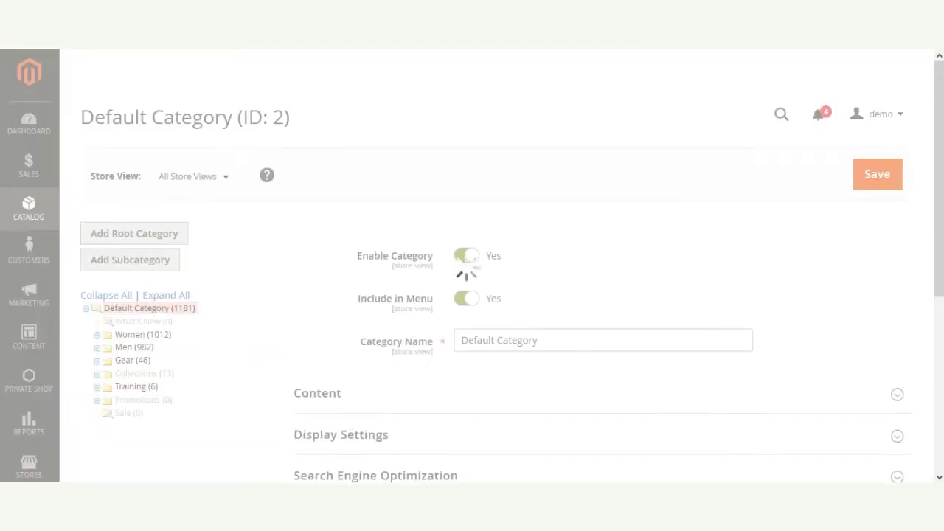
# Step: Open the Women category and set Private Category to Yes in its private group settings
pyautogui.click(145, 336)
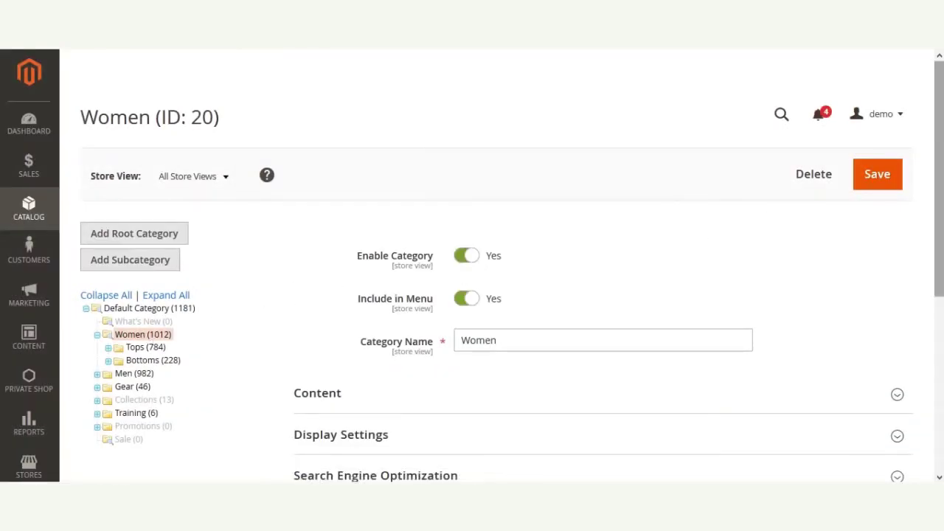
pyautogui.scroll(-1, 265, 315)
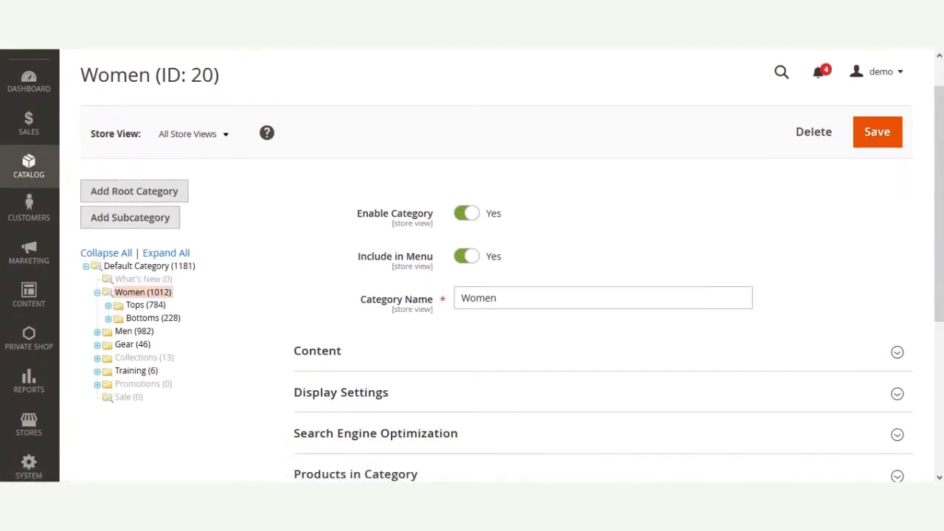
pyautogui.scroll(1, 315, 150)
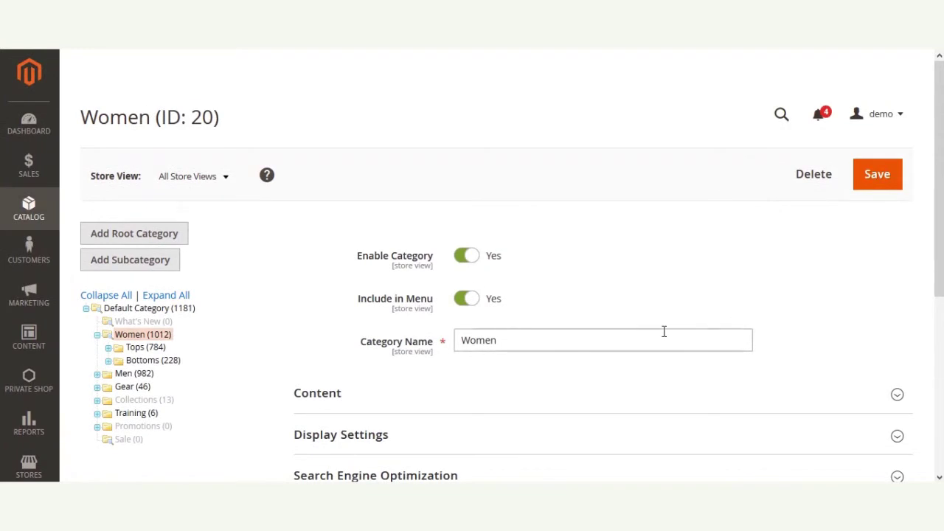
pyautogui.moveTo(938, 164); pyautogui.dragTo(896, 316)
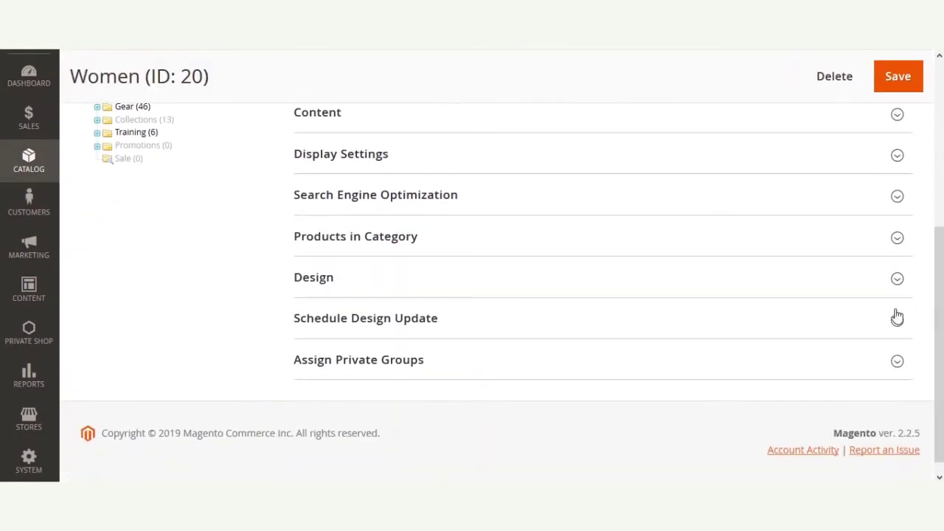
pyautogui.click(428, 377)
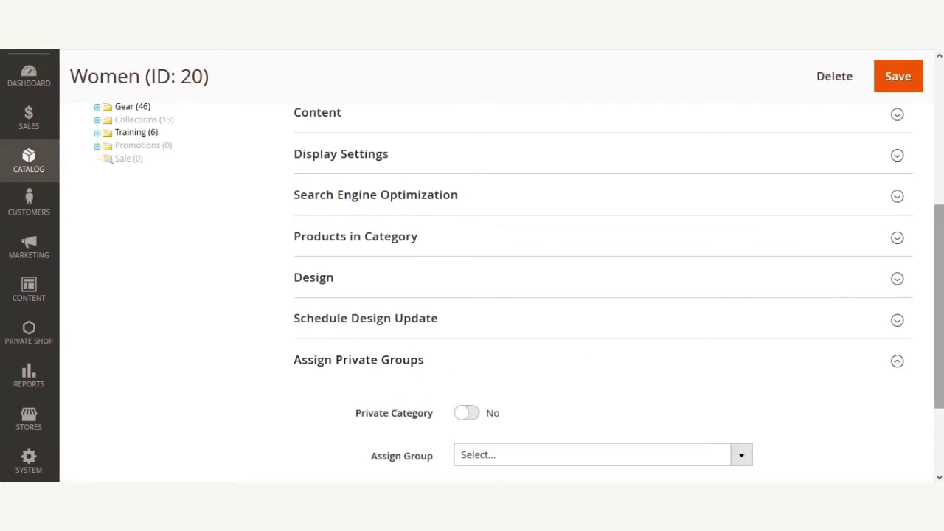
pyautogui.scroll(-2, 472, 347)
pyautogui.click(472, 295)
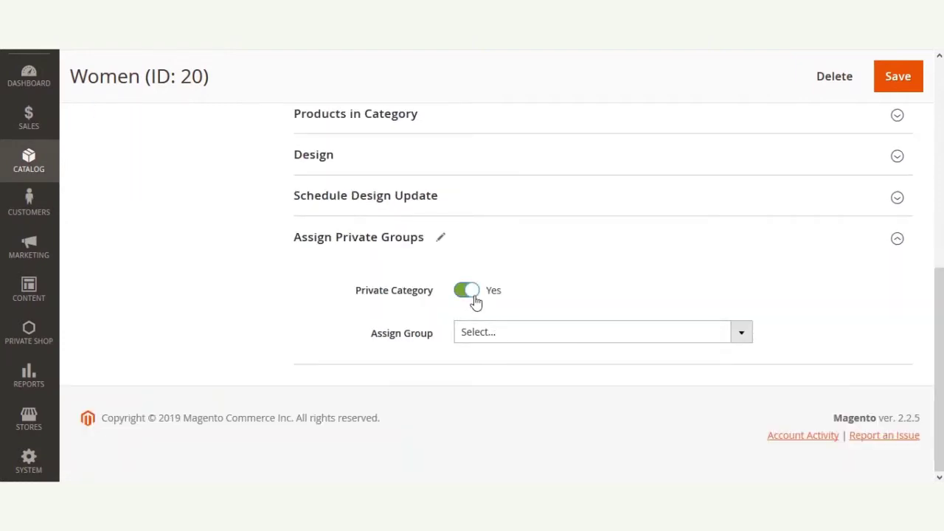
# Step: Assign the Women category to the Retailer, Wholesale and Prime Customer groups and save the category
pyautogui.click(592, 336)
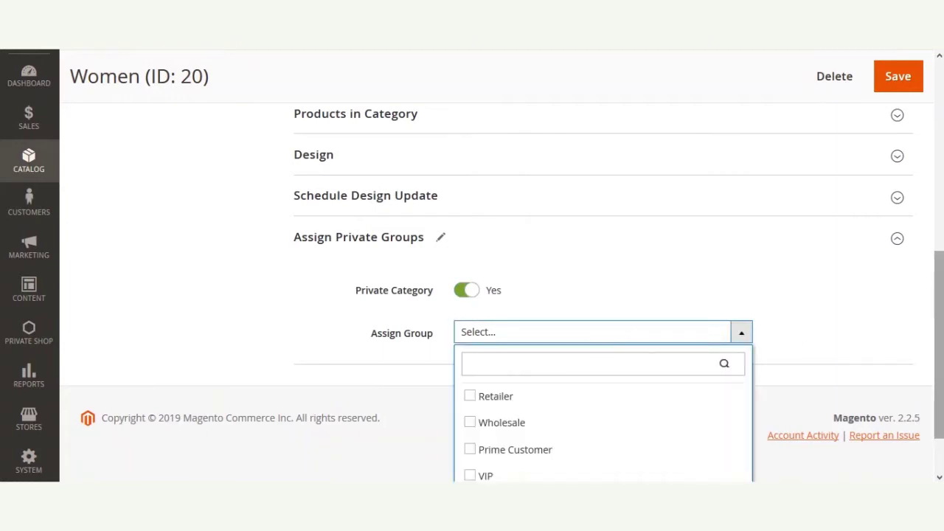
pyautogui.scroll(-1, 520, 369)
pyautogui.click(470, 329)
pyautogui.click(471, 356)
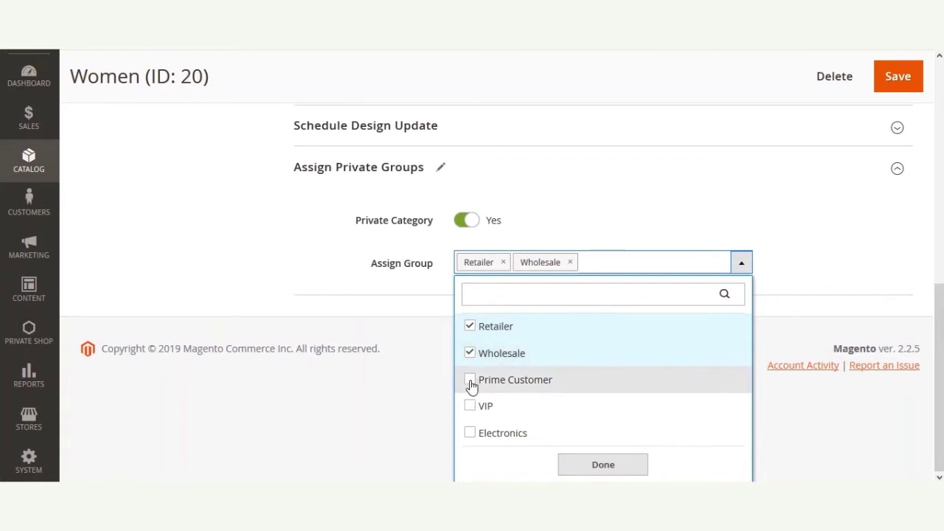
pyautogui.click(471, 381)
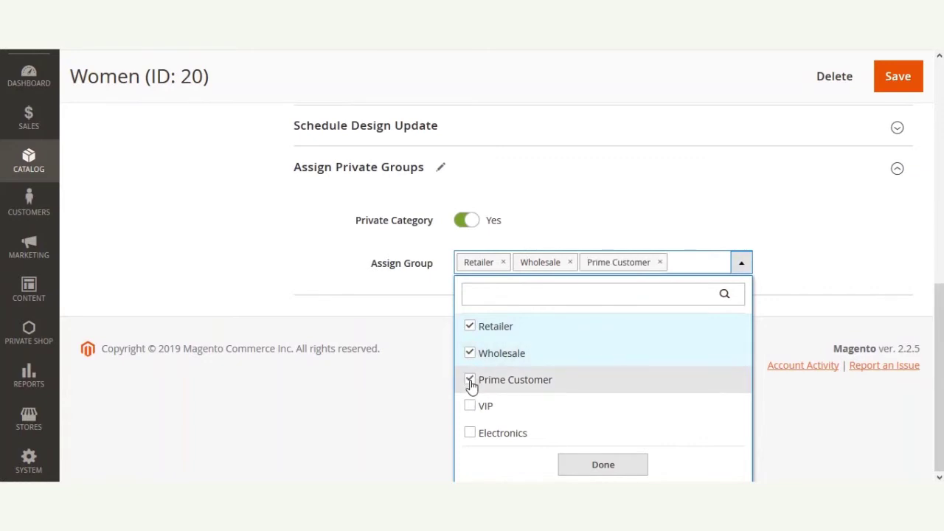
pyautogui.click(603, 464)
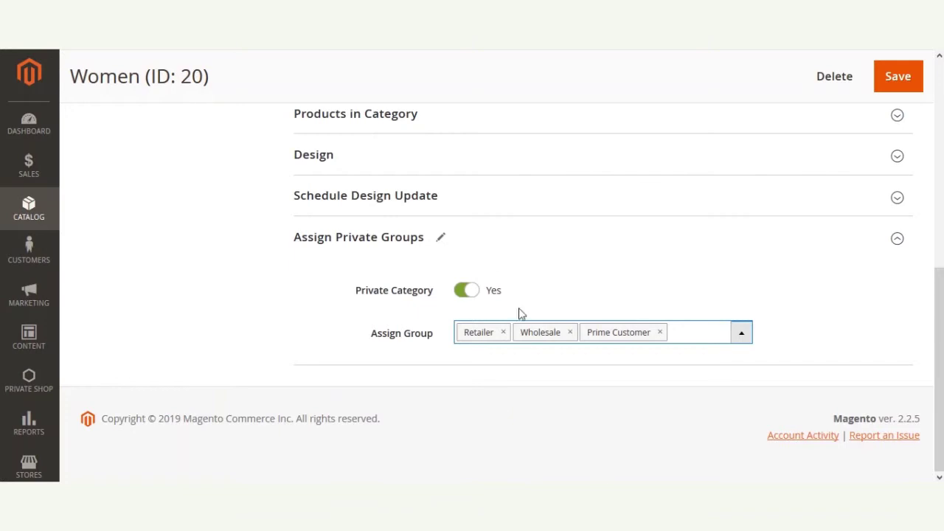
pyautogui.moveTo(938, 324); pyautogui.dragTo(939, 118)
pyautogui.click(882, 180)
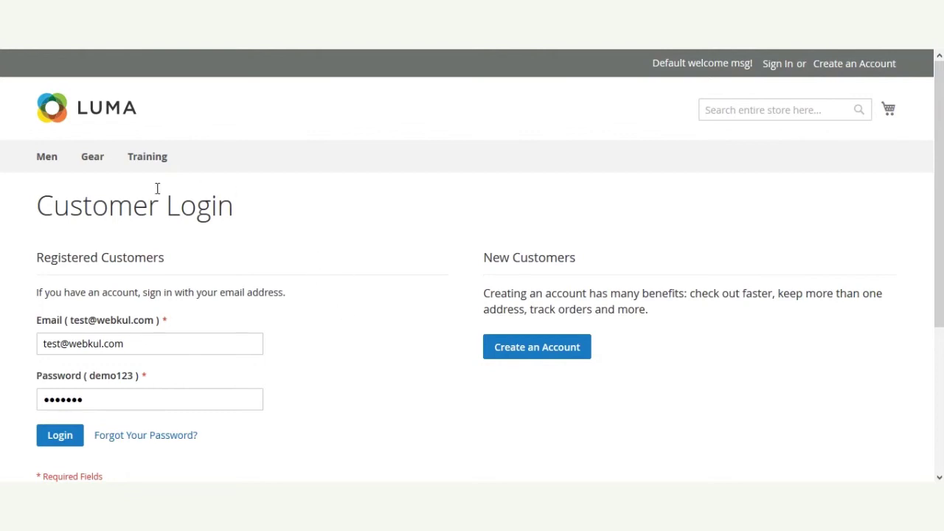
# Step: Try to open the Bags category under Gear on the storefront, and log in with the prefilled customer credentials
pyautogui.moveTo(93, 163)
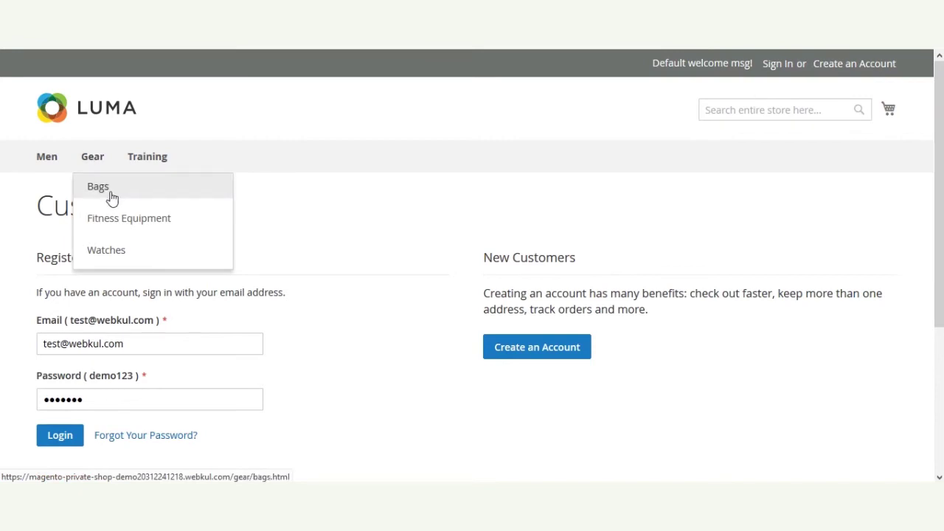
pyautogui.click(111, 196)
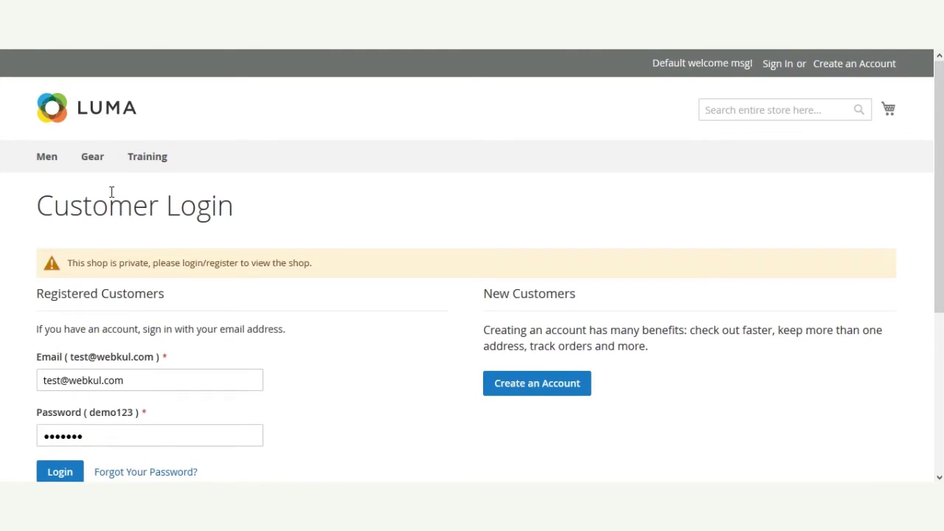
pyautogui.moveTo(939, 255); pyautogui.dragTo(939, 270)
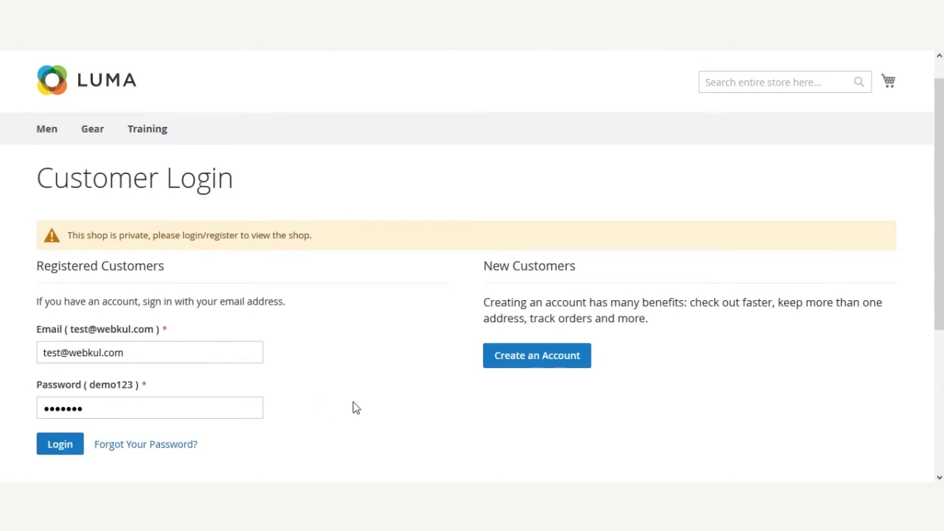
pyautogui.click(63, 447)
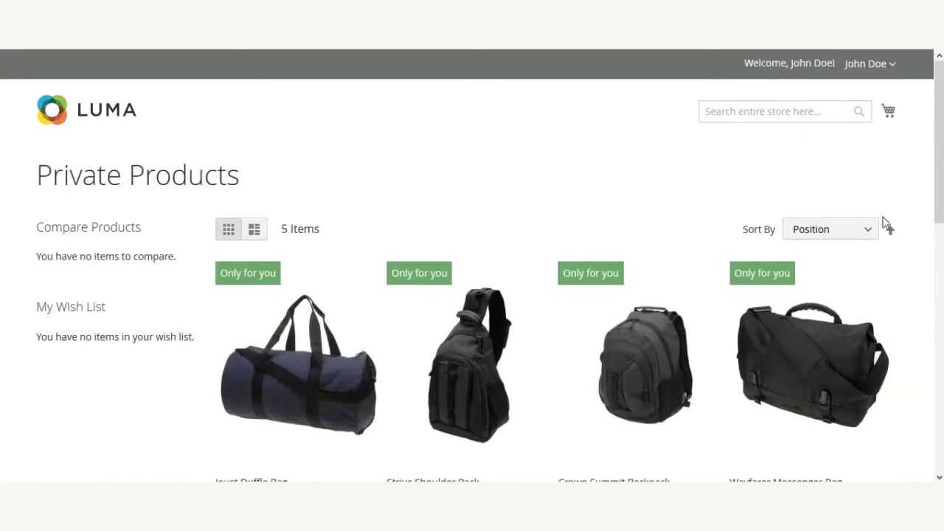
# Step: Look over the labelled items on the Private Products page and the customer's account options, including Private Product
pyautogui.scroll(-5, 472, 280)
pyautogui.scroll(4, 472, 280)
pyautogui.scroll(3, 759, 81)
pyautogui.click(869, 63)
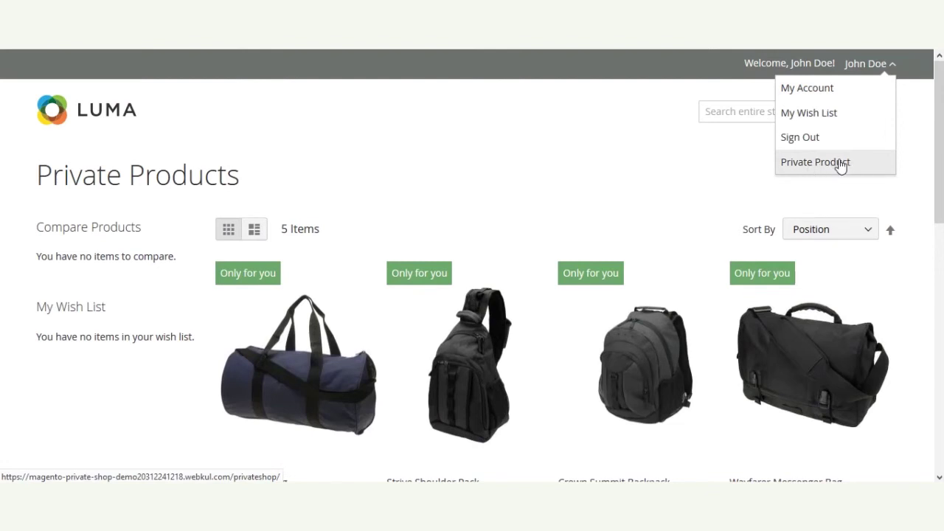
pyautogui.click(723, 154)
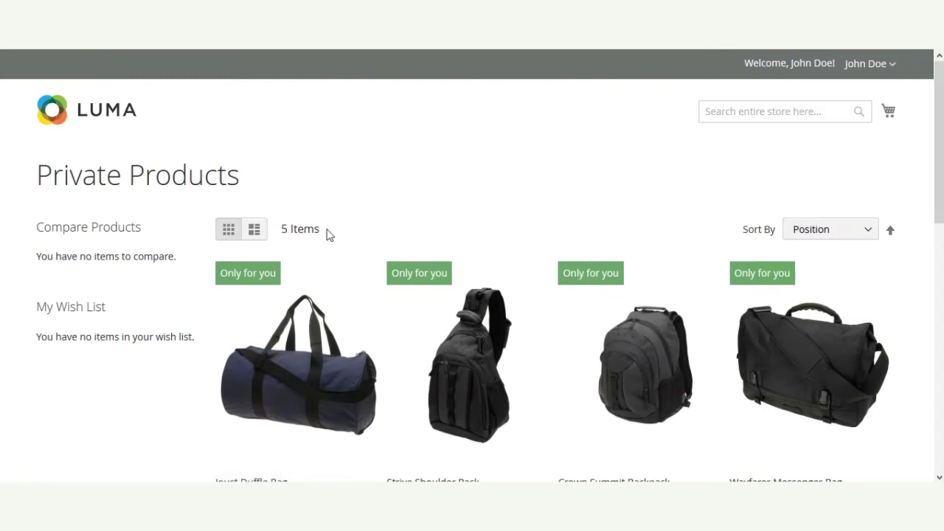
pyautogui.scroll(-2, 440, 146)
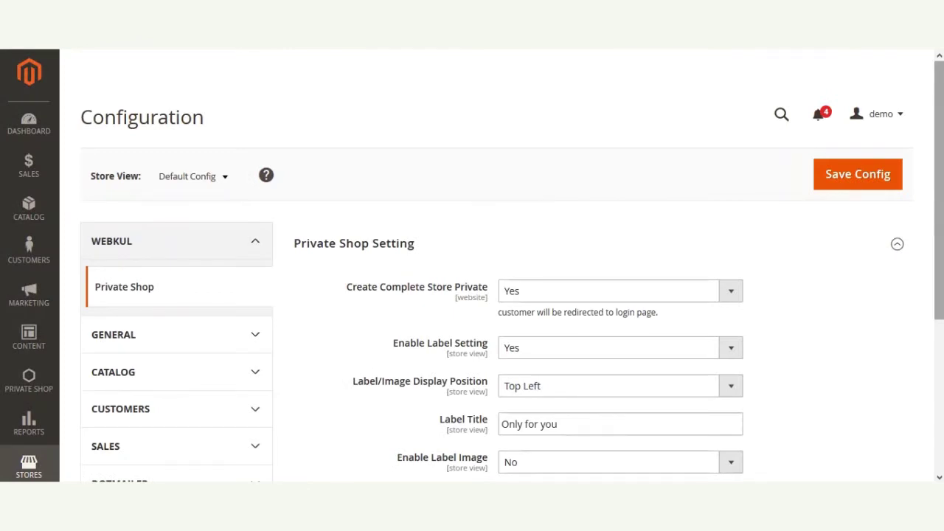
# Step: In the admin's Private Shop configuration, set Enable Label Image to Yes and save the configuration
pyautogui.scroll(-2, 541, 206)
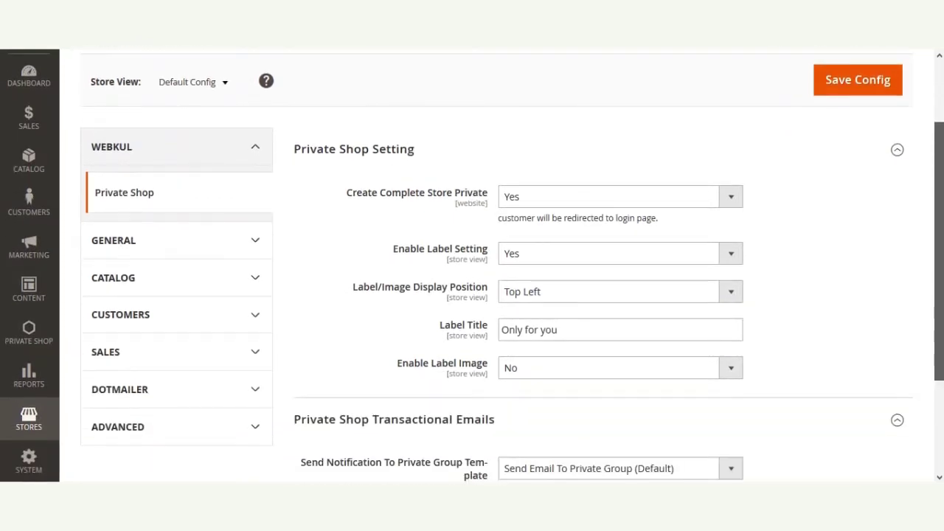
pyautogui.scroll(-1, 512, 268)
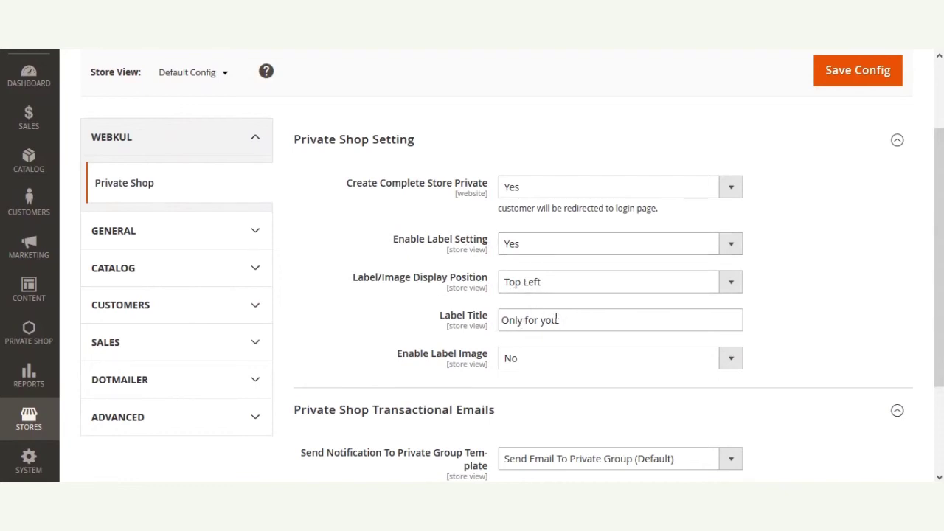
pyautogui.click(535, 359)
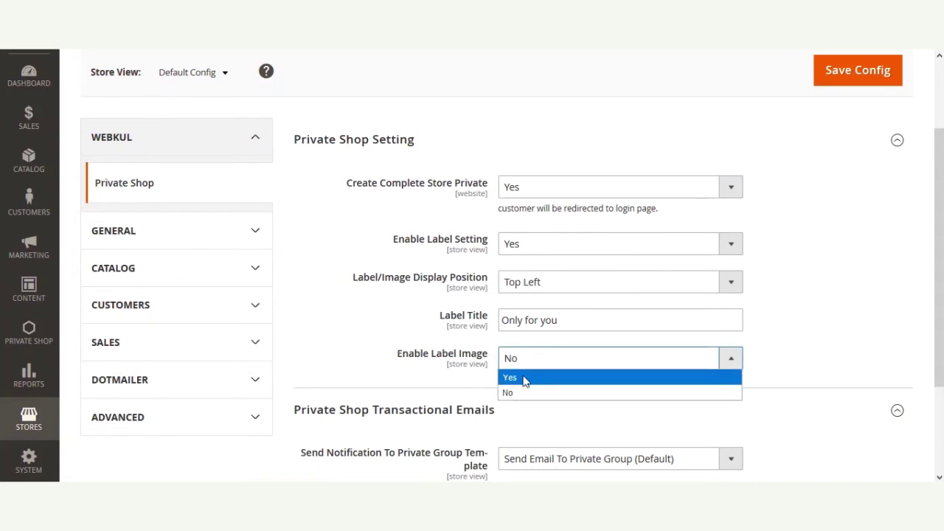
pyautogui.click(523, 378)
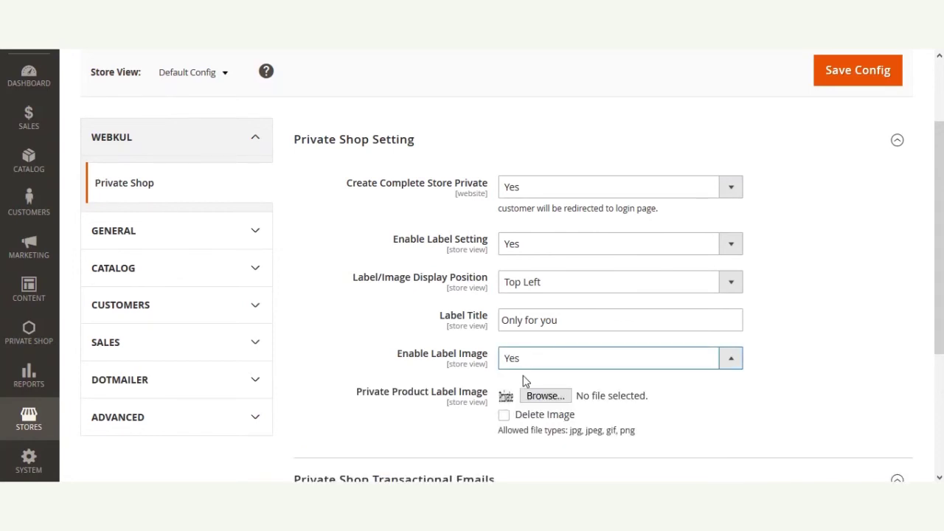
pyautogui.click(863, 79)
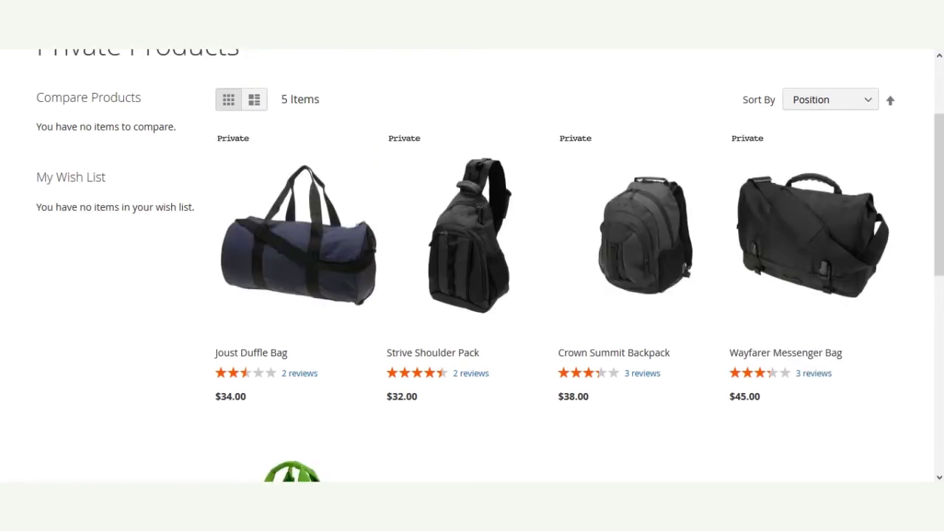
# Step: Examine the label image shown on each item of the storefront's Private Products page
pyautogui.moveTo(251, 177)
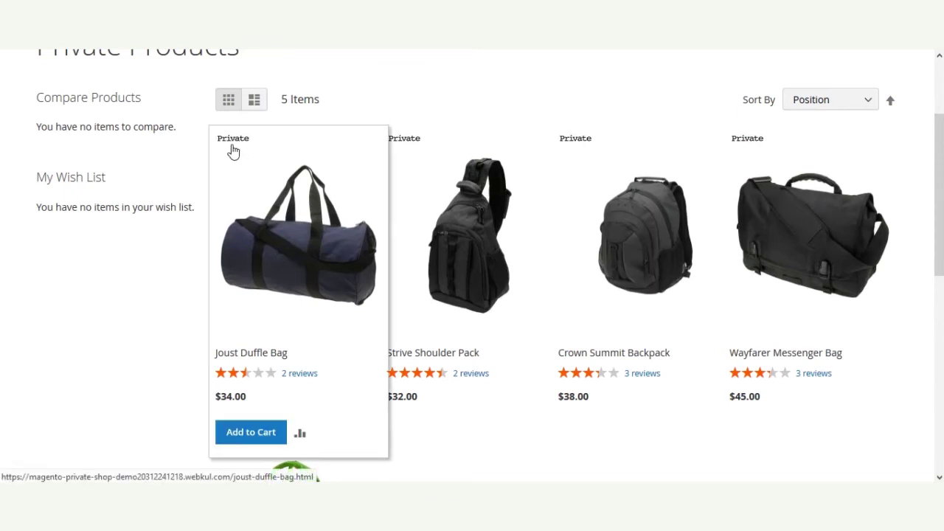
pyautogui.moveTo(780, 143)
pyautogui.scroll(-5, 560, 266)
pyautogui.scroll(4, 560, 266)
pyautogui.scroll(1, 487, 265)
pyautogui.scroll(3, 417, 142)
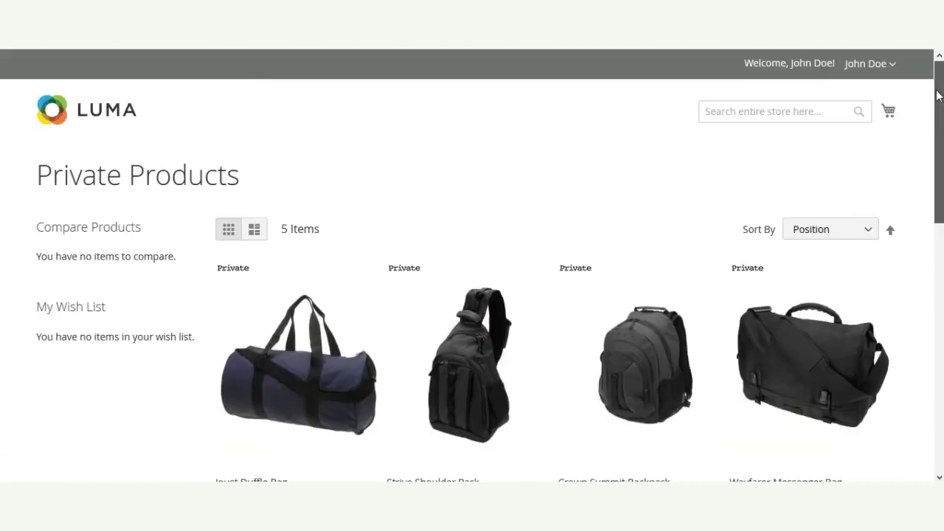